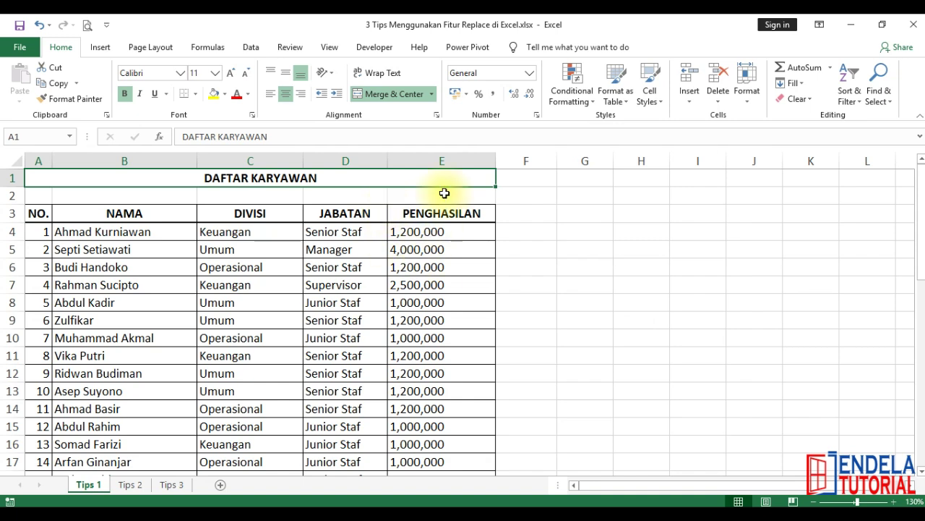
Inspect how the salary 1,200,000 is stored in E4, then move to the empty TOTAL cell E44
left_click(442, 160)
left_click(438, 232)
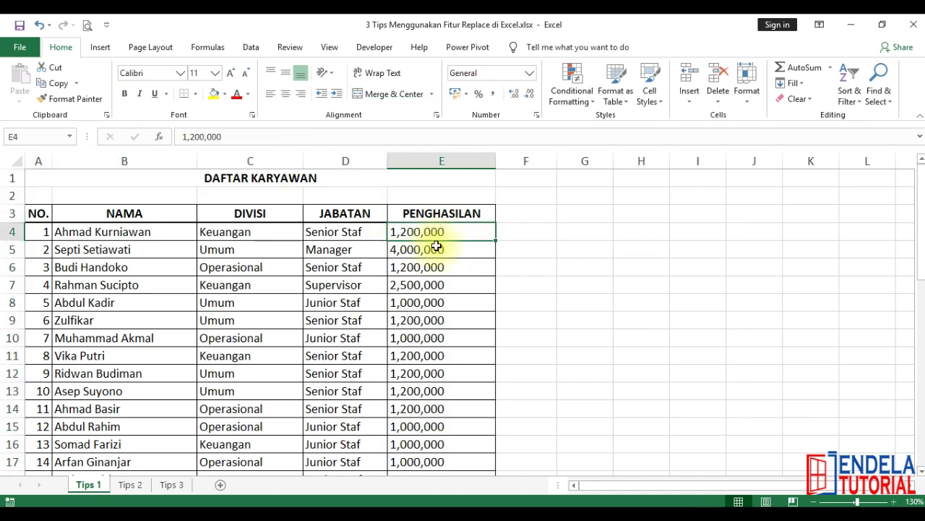
scroll(435, 267, "down", 1)
scroll(435, 267, "up", 1)
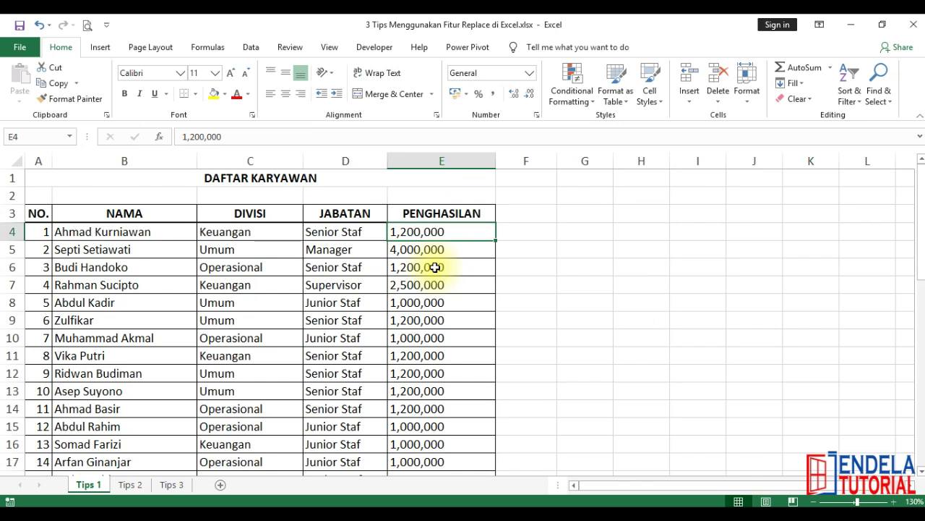
double_click(398, 232)
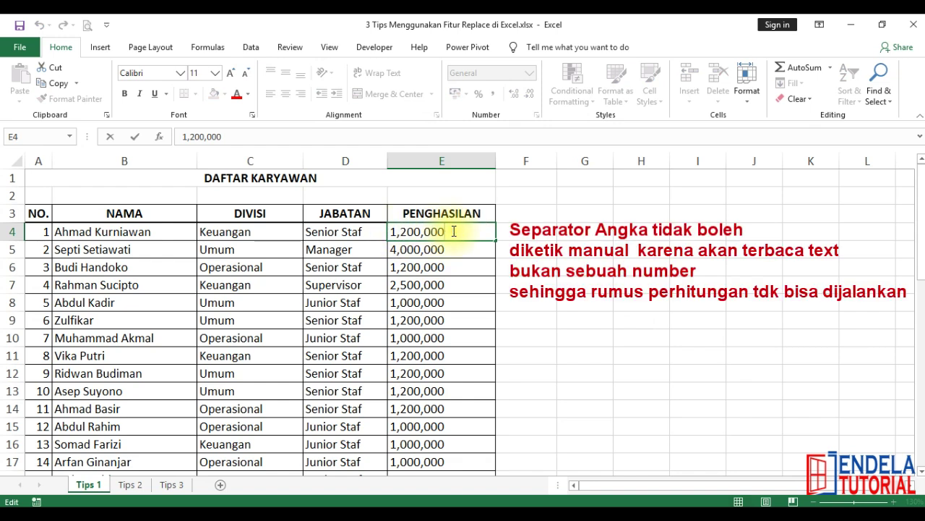
left_click(422, 232)
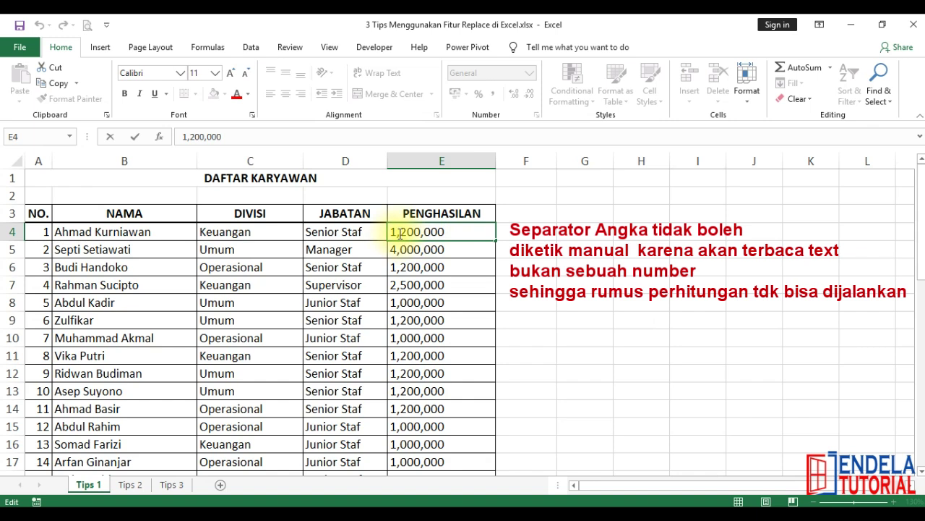
left_click_drag(399, 233, 414, 232)
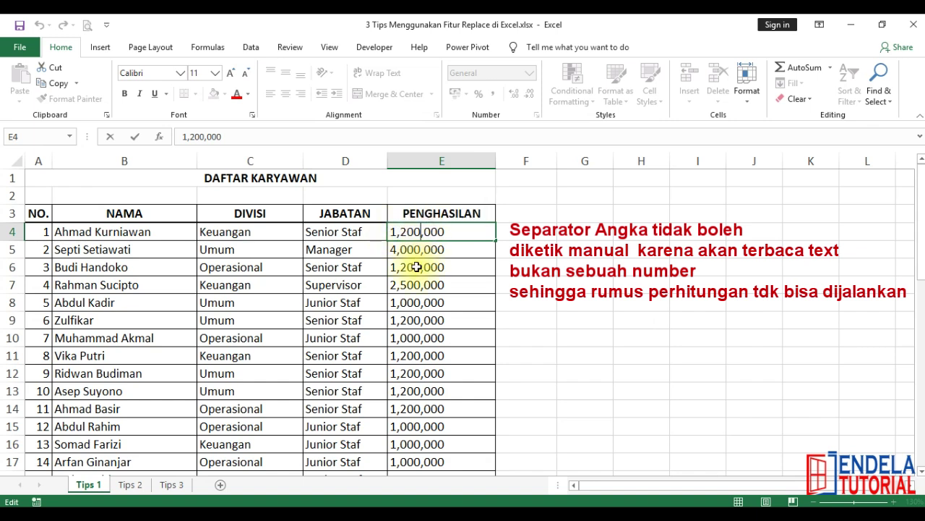
key("Return")
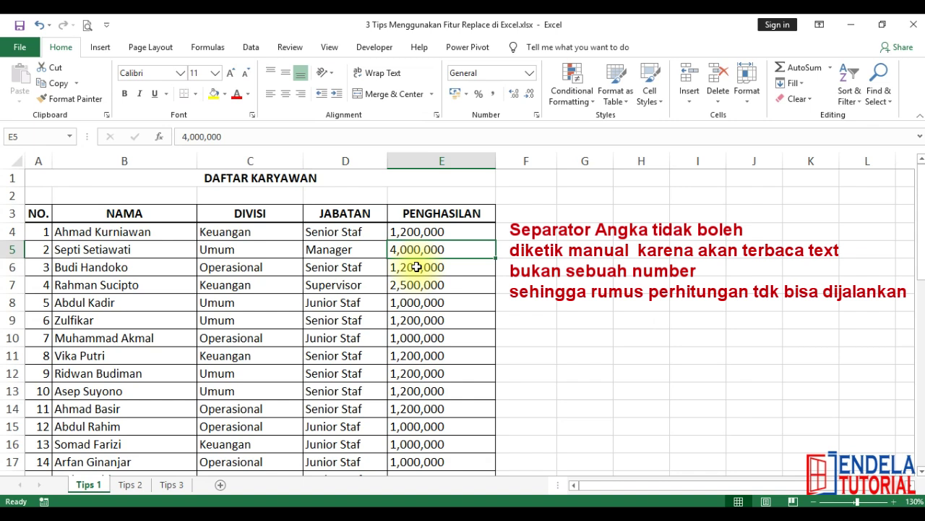
key("ctrl+Down")
key("Down")
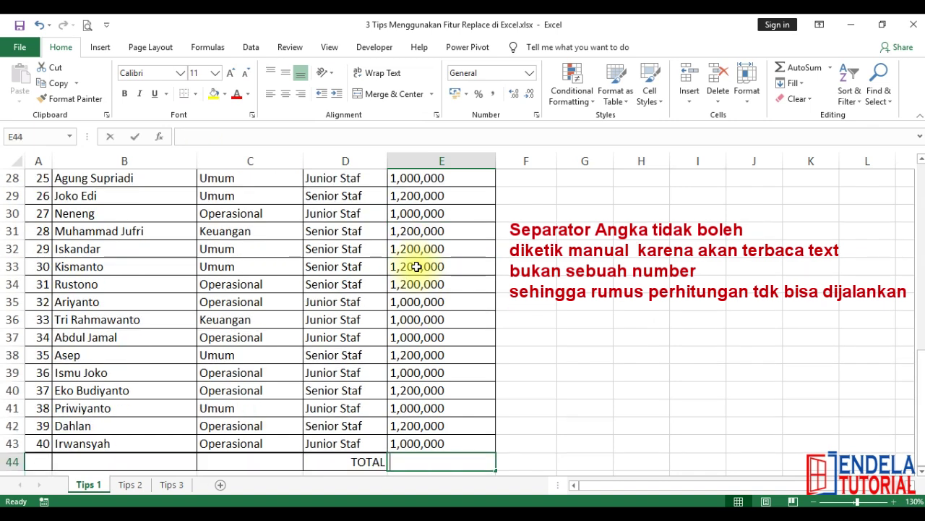
Enter =SUM(E4:E43) in the TOTAL cell E44
type("=sum(")
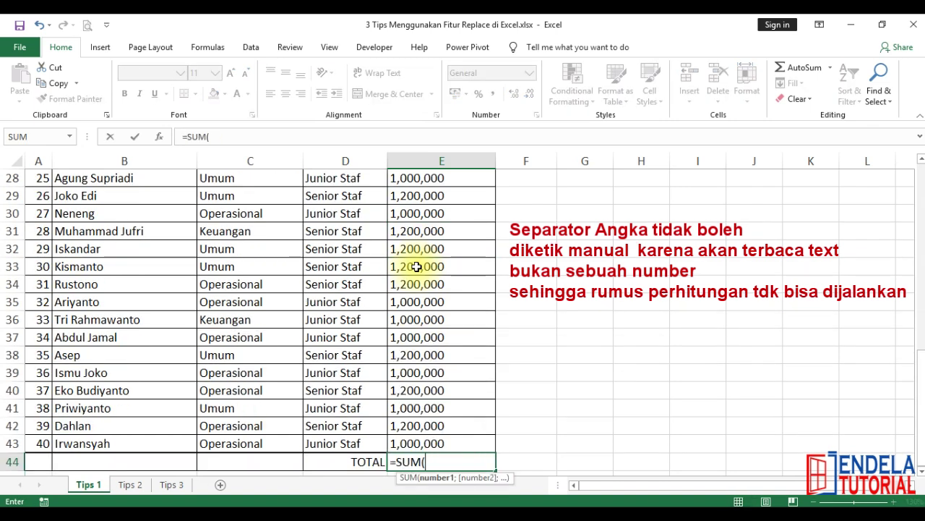
key("Up")
key("ctrl+shift+Up")
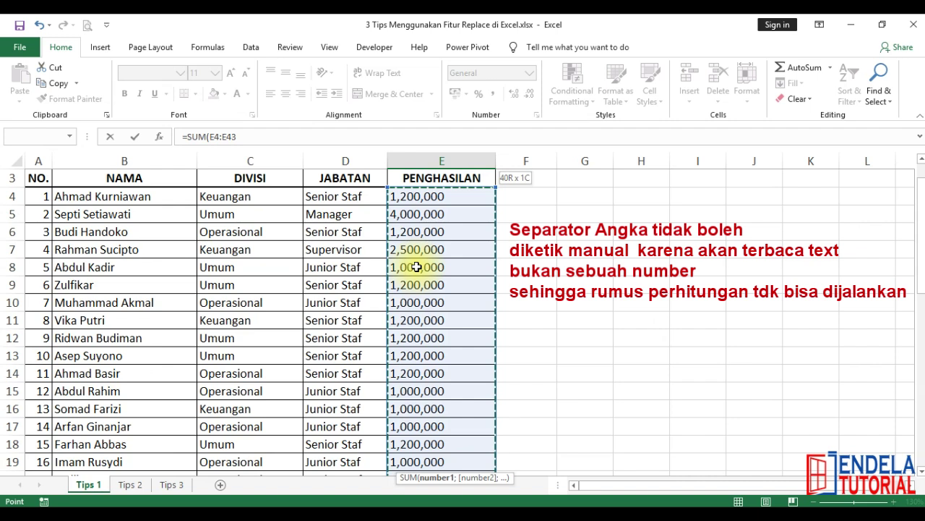
key("Return")
Check that the total shows 0 and review the text salaries in E43 and E36
left_click(413, 444)
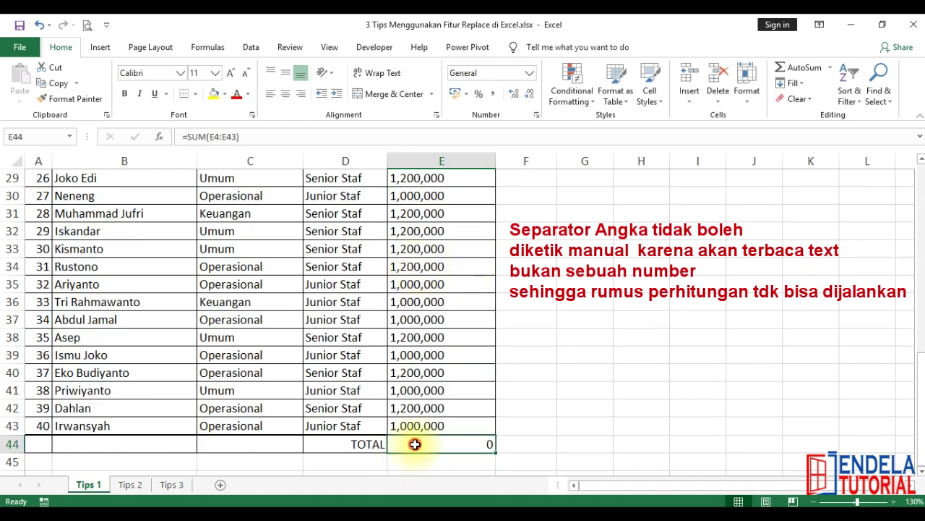
left_click(419, 427)
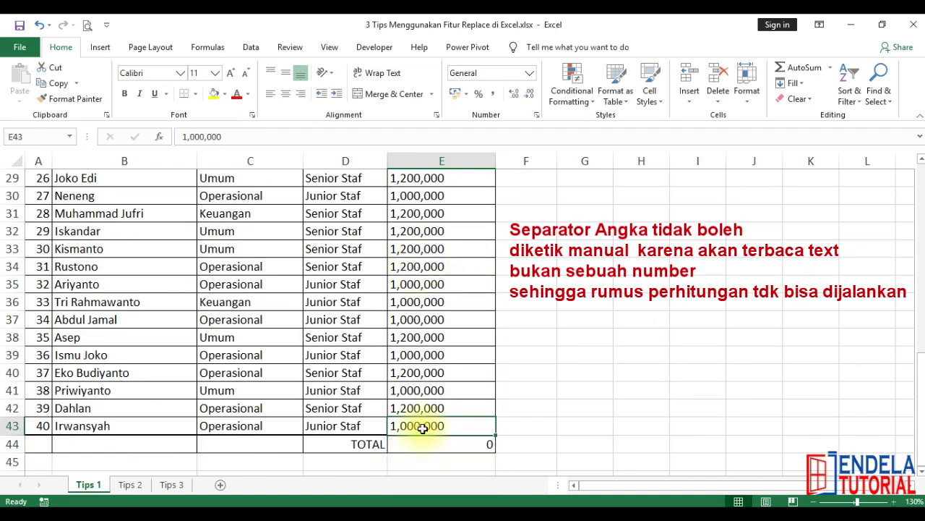
left_click(425, 303)
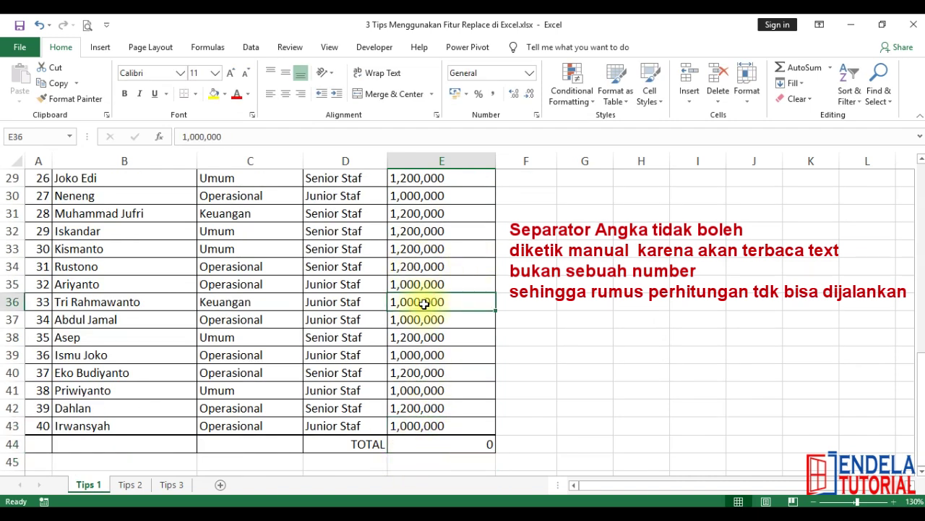
left_click(426, 451)
scroll(430, 424, "up", 4)
scroll(430, 413, "up", 5)
scroll(420, 299, "up", 1)
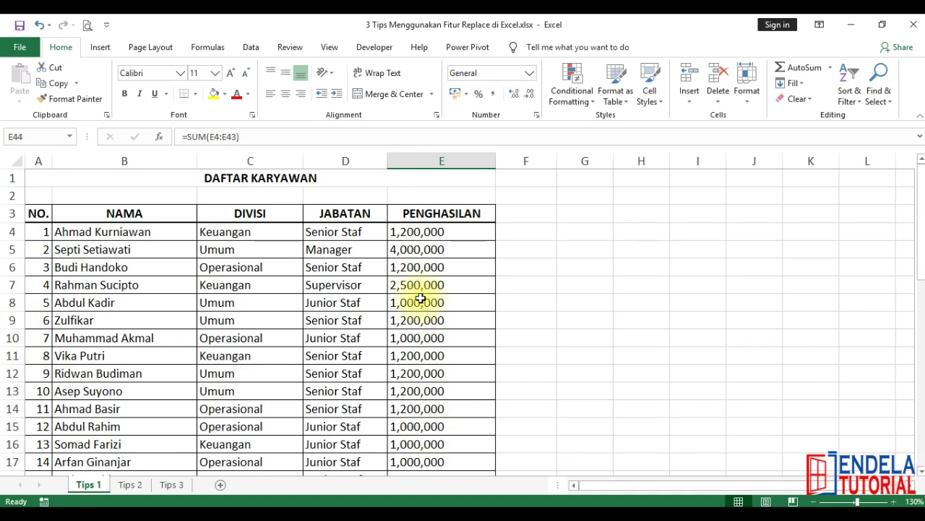
Recheck the salaries in E4 and E8, then open Find and Replace on the whole column E
double_click(399, 231)
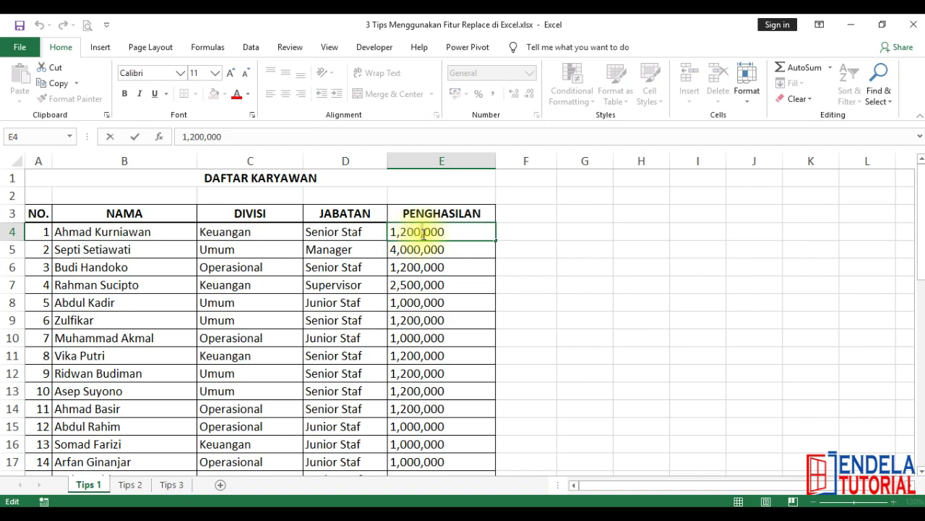
left_click(423, 232)
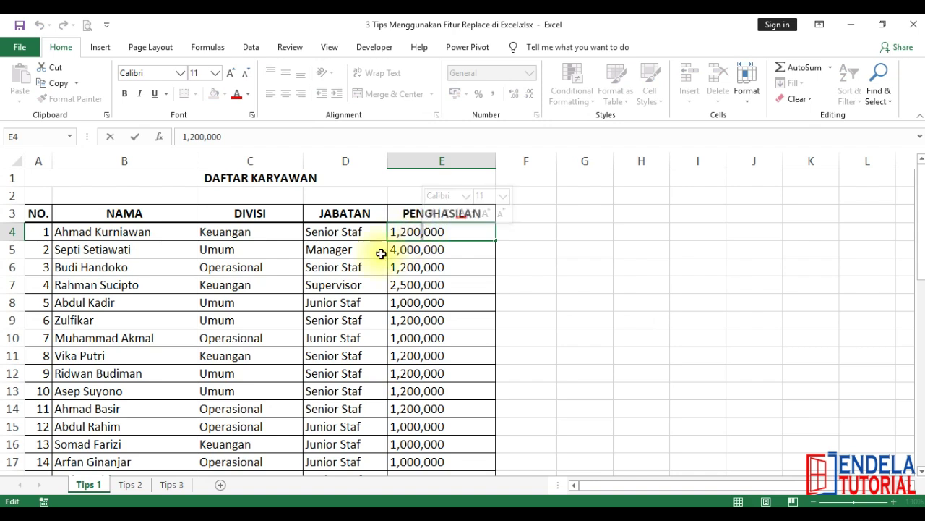
key("Return")
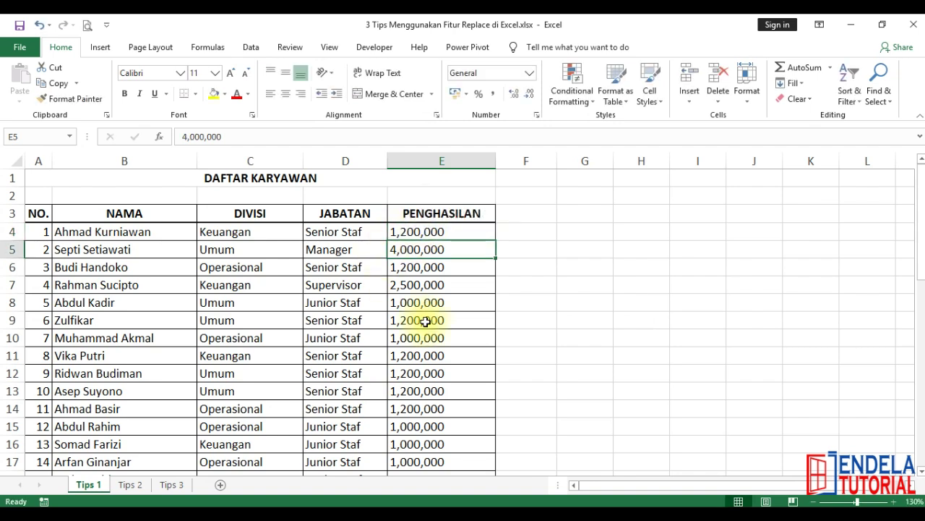
left_click(466, 309)
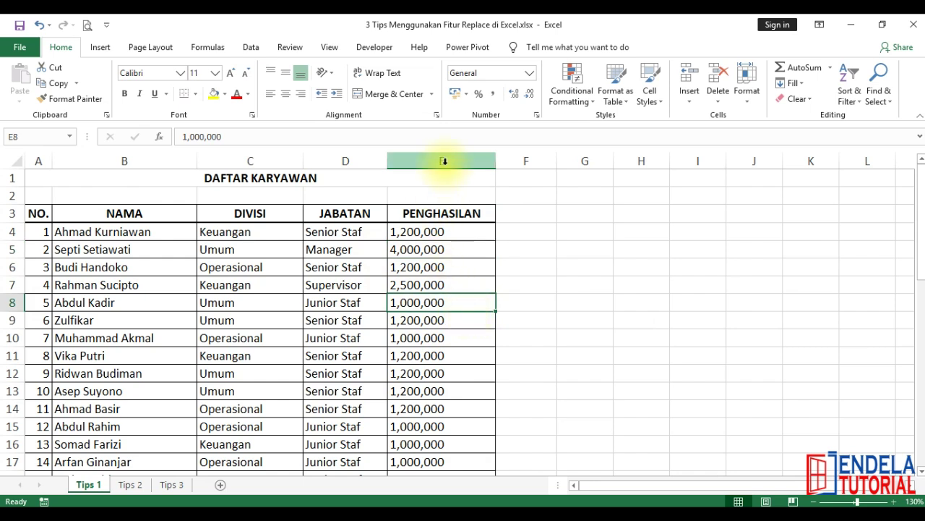
left_click(444, 162)
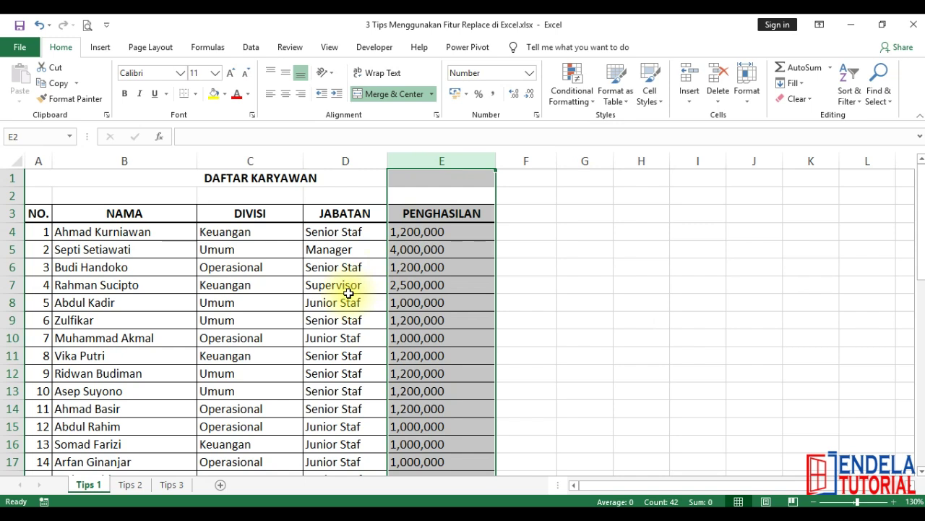
key("ctrl+h")
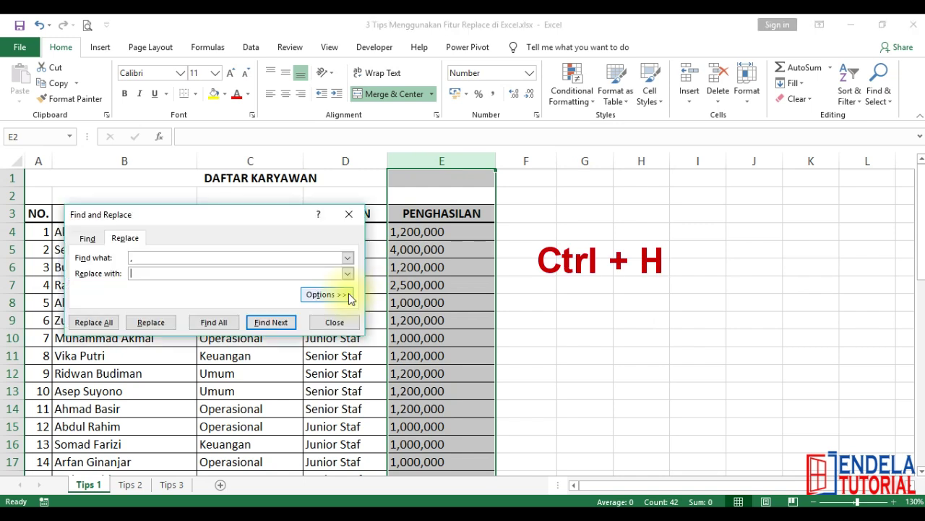
Replace every comma in column E with nothing, turning 80 salaries into plain numbers like 1200000
left_click_drag(136, 215, 140, 207)
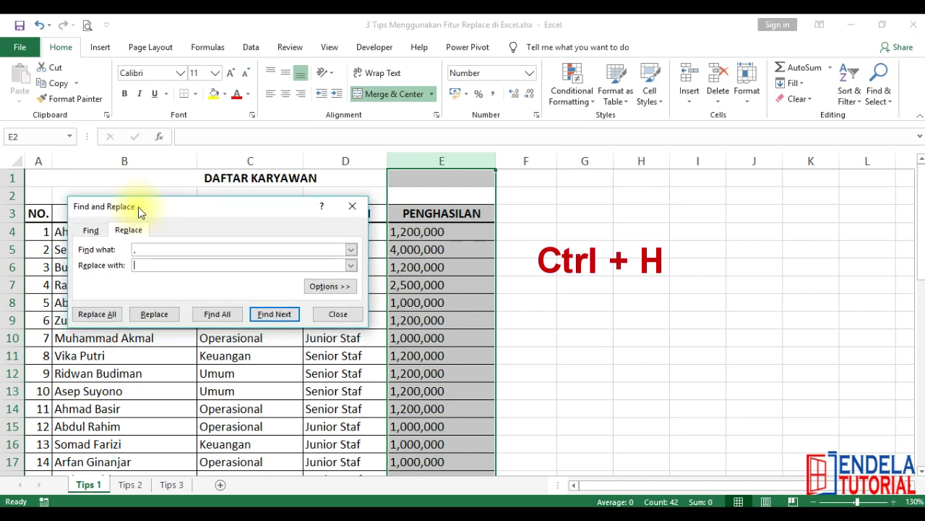
left_click(144, 251)
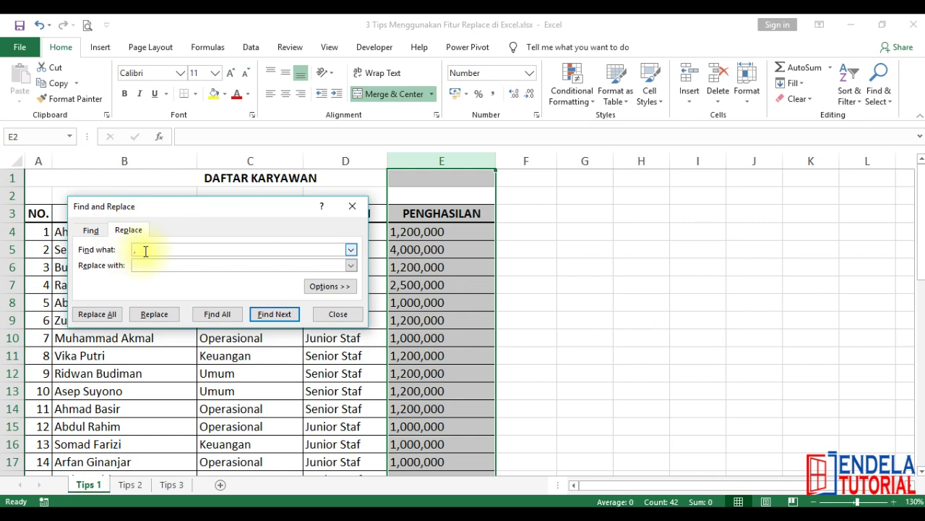
left_click(145, 246)
type(",")
left_click(151, 265)
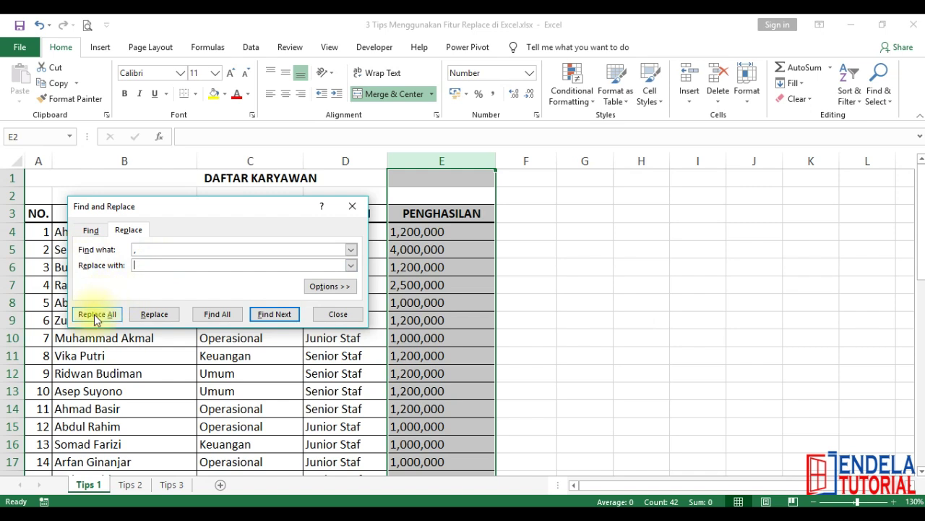
left_click(94, 314)
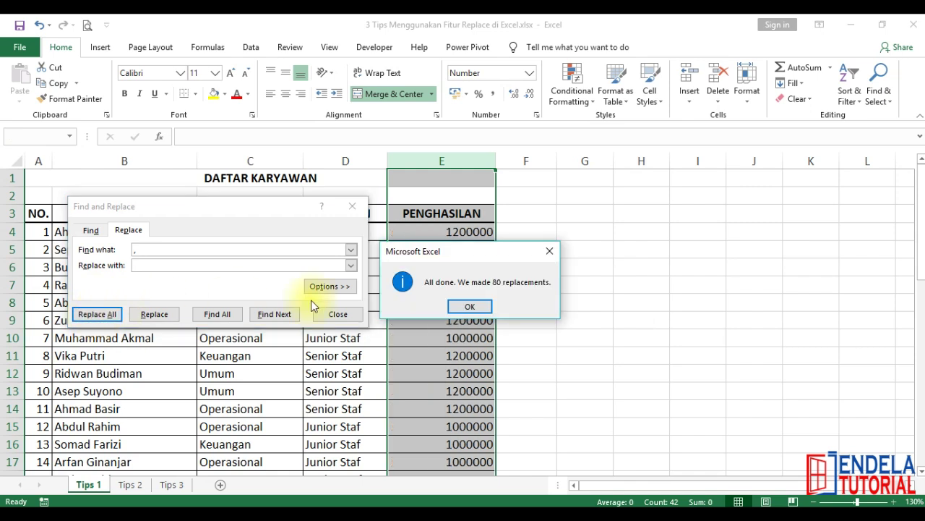
left_click(471, 307)
left_click(143, 247)
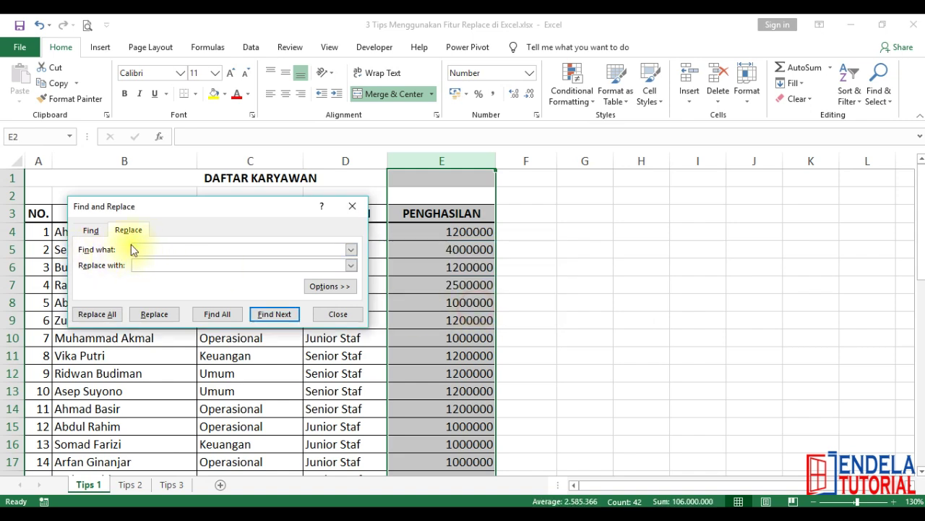
type(".")
left_click(140, 264)
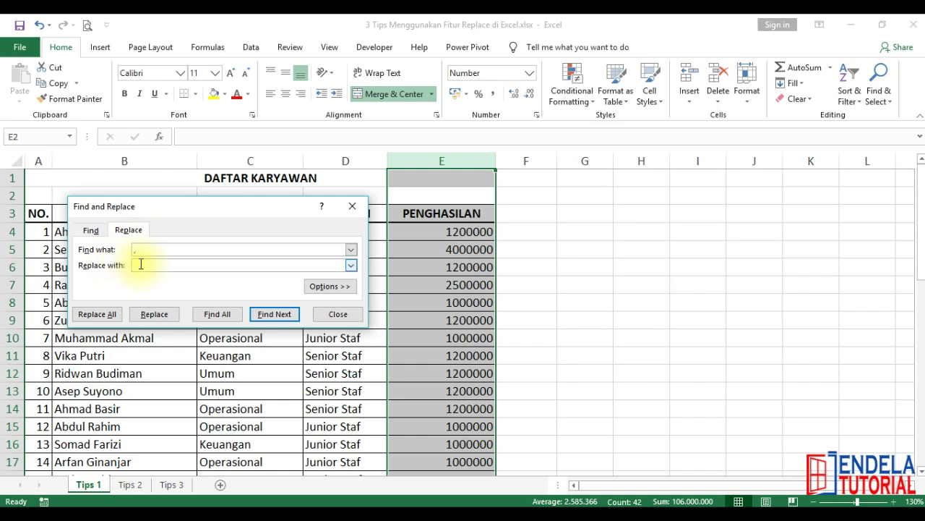
left_click(353, 206)
left_click(437, 233)
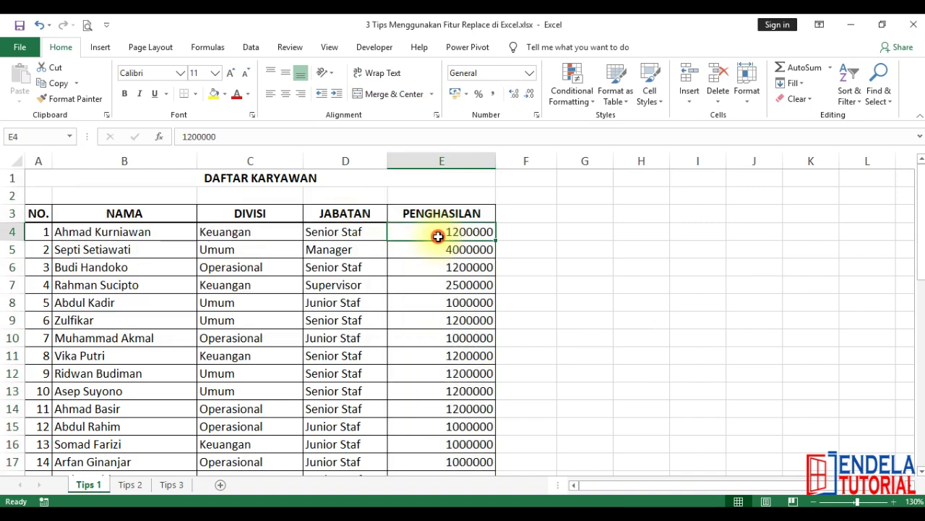
Confirm the TOTAL in E44 now sums to 53000000
scroll(439, 304, "down", 2)
scroll(439, 304, "down", 5)
scroll(439, 304, "down", 5)
scroll(440, 305, "up", 3)
scroll(439, 304, "down", 2)
left_click(431, 355)
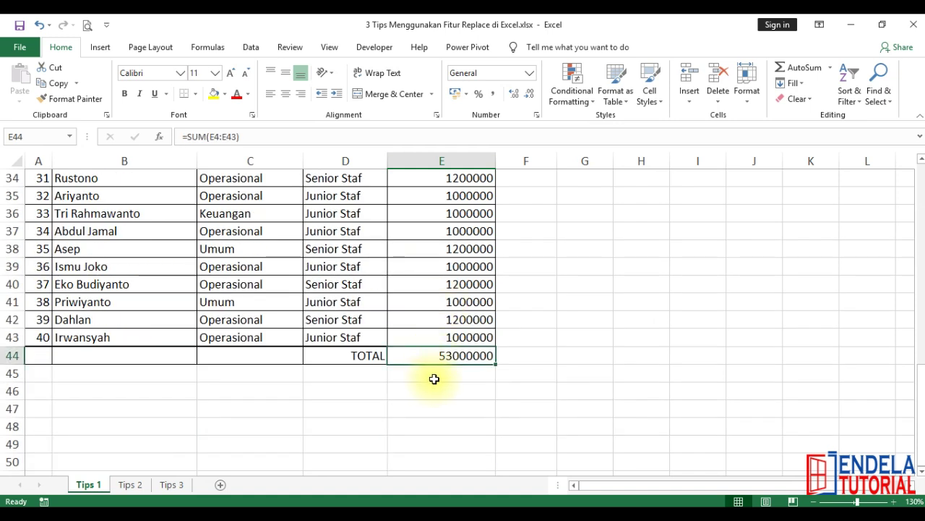
Select the whole PENGHASILAN column E and bring up its context menu
scroll(434, 378, "up", 4)
scroll(437, 377, "up", 3)
scroll(436, 378, "up", 3)
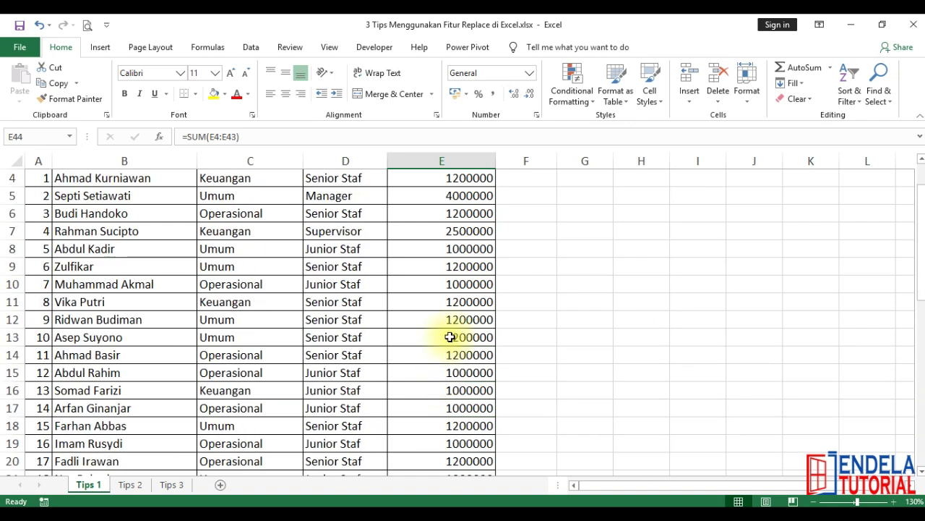
scroll(448, 337, "up", 1)
left_click(454, 230)
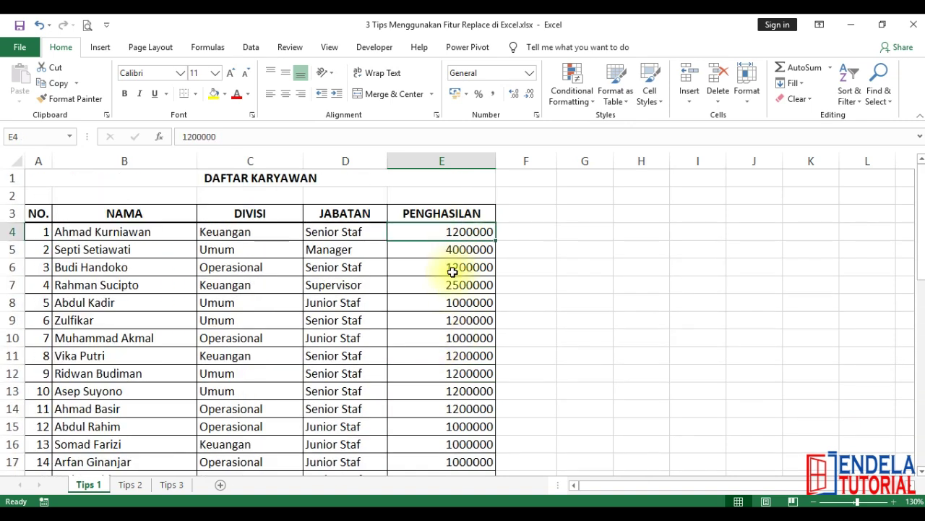
left_click(447, 157)
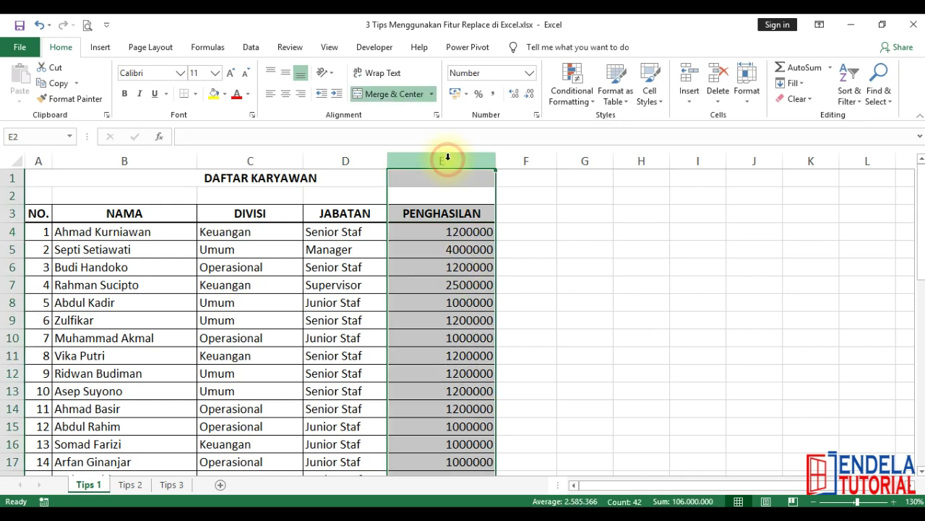
right_click(428, 277)
Format column E as Number with 0 decimals and a 1000 separator, showing 1.200.000
left_click(479, 423)
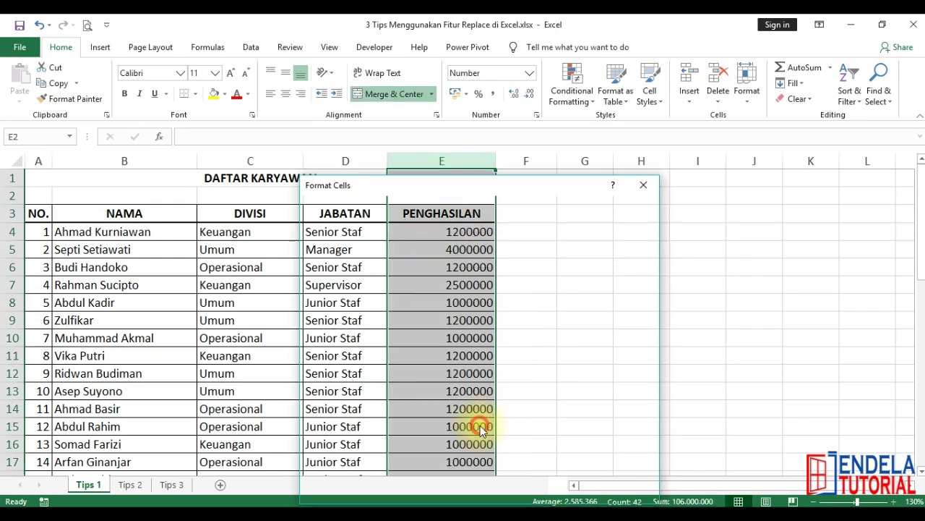
left_click_drag(453, 186, 311, 139)
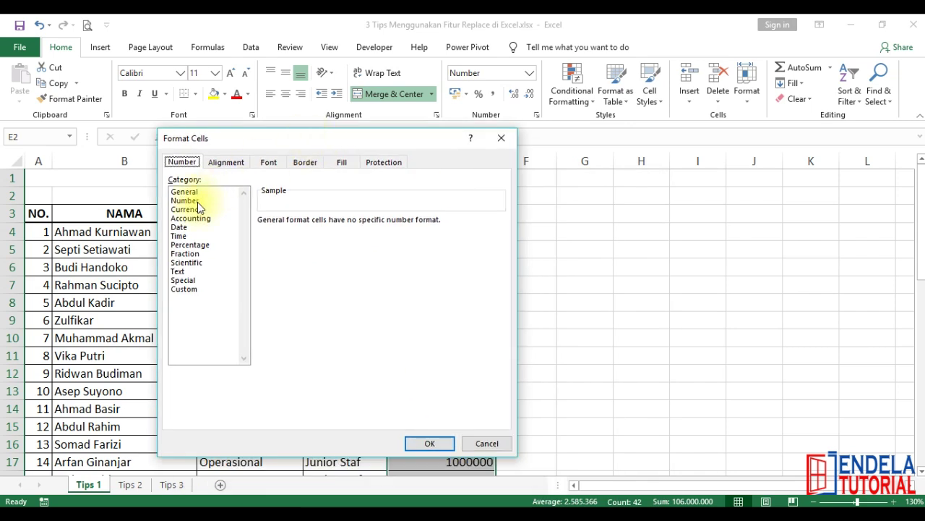
left_click(198, 202)
left_click(262, 240)
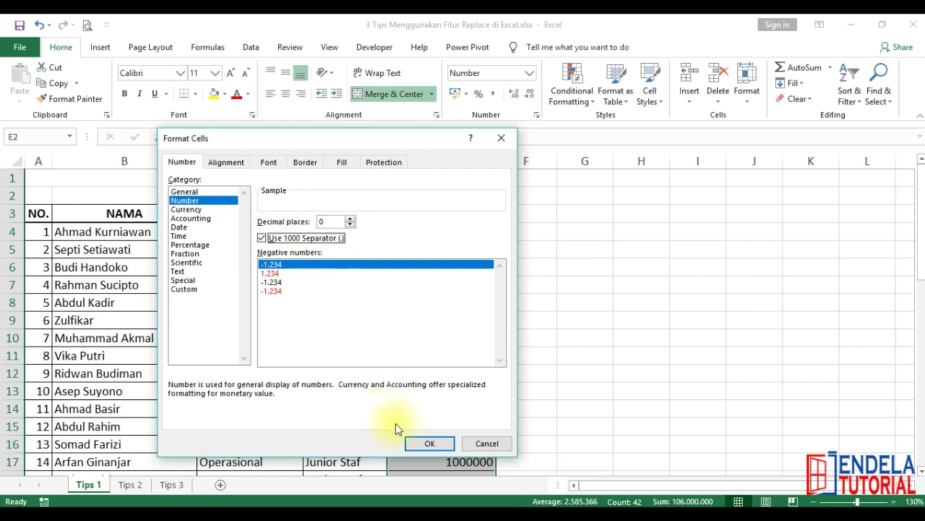
left_click(430, 443)
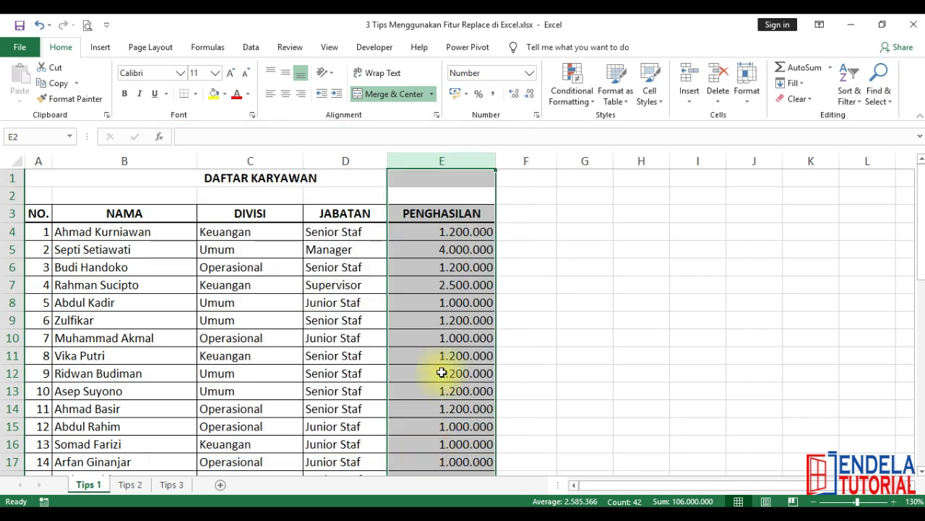
left_click(446, 231)
Review the formatted salaries, checking E6 and the DAFTAR KARYAWAN title cell
scroll(448, 233, "down", 4)
scroll(448, 232, "down", 3)
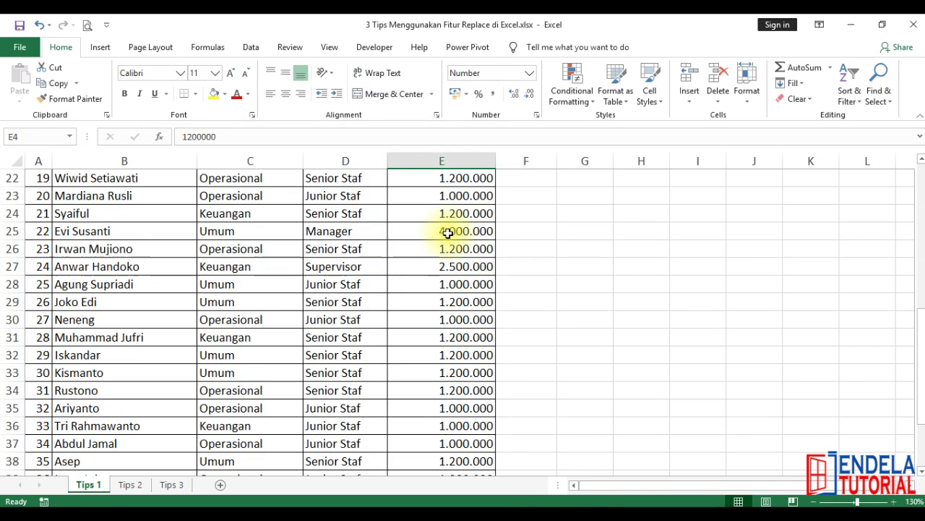
scroll(448, 232, "down", 4)
scroll(449, 232, "up", 5)
scroll(449, 232, "up", 6)
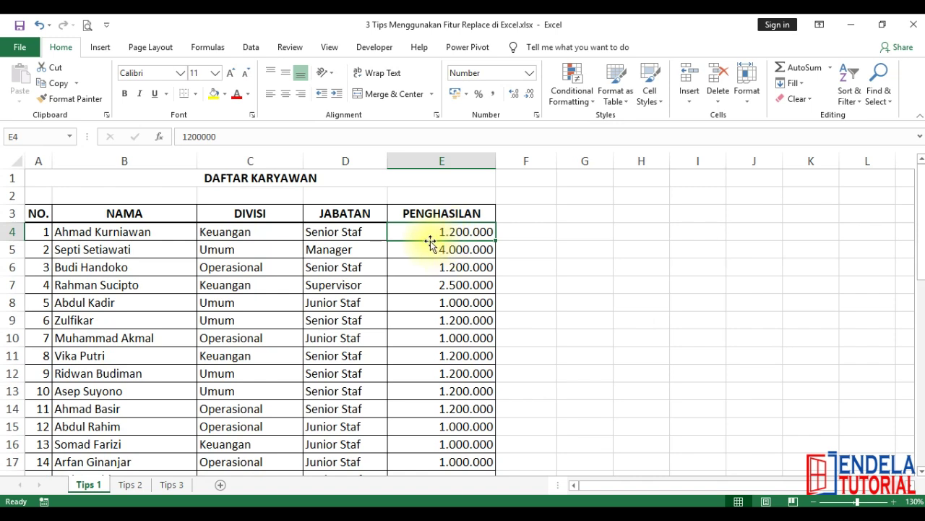
scroll(436, 271, "down", 4)
scroll(436, 271, "down", 3)
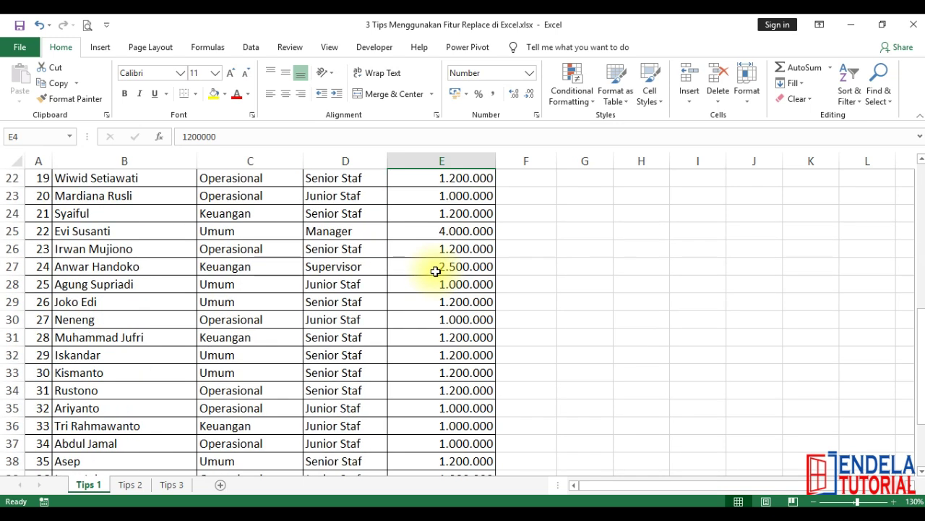
scroll(436, 271, "down", 2)
scroll(436, 271, "up", 3)
scroll(436, 271, "up", 3)
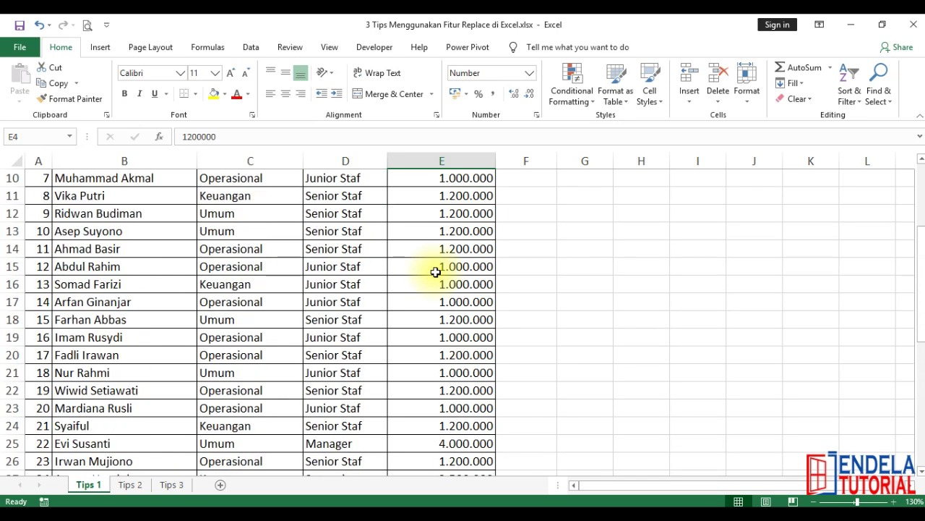
scroll(436, 271, "up", 3)
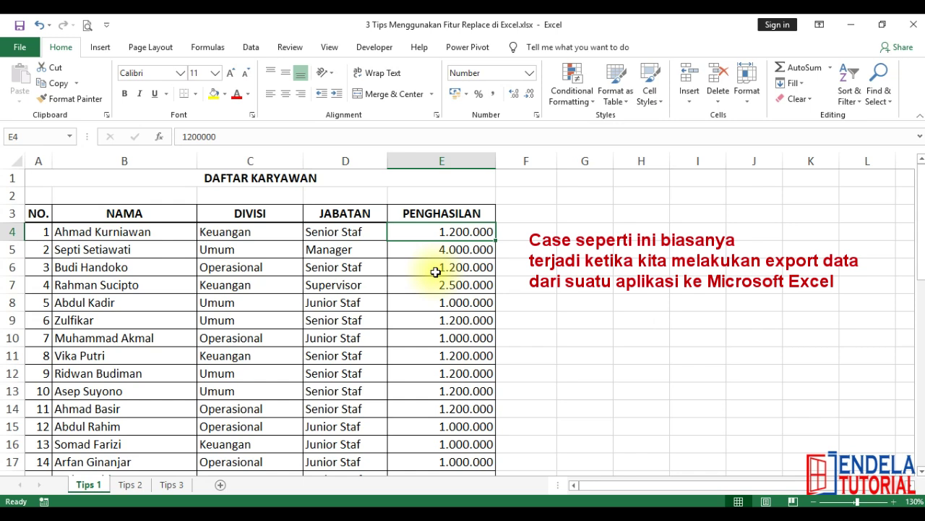
left_click(435, 272)
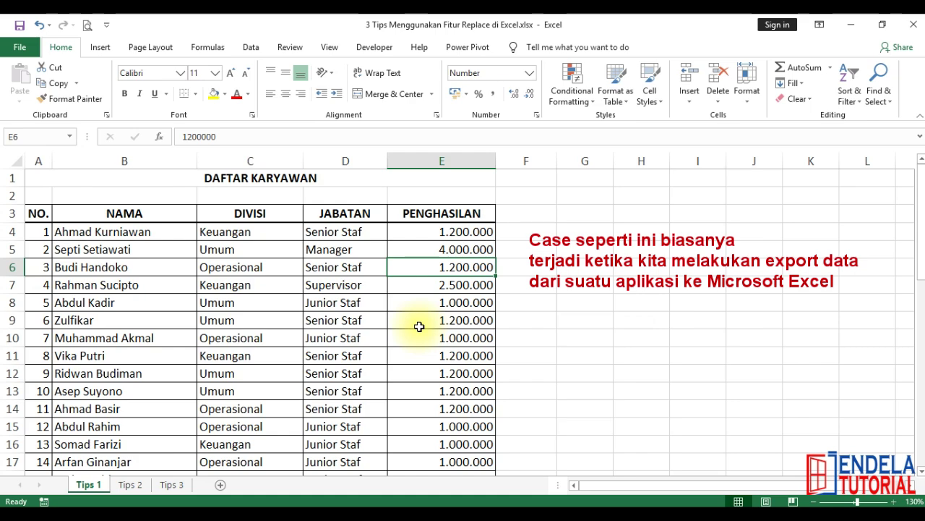
left_click(401, 180)
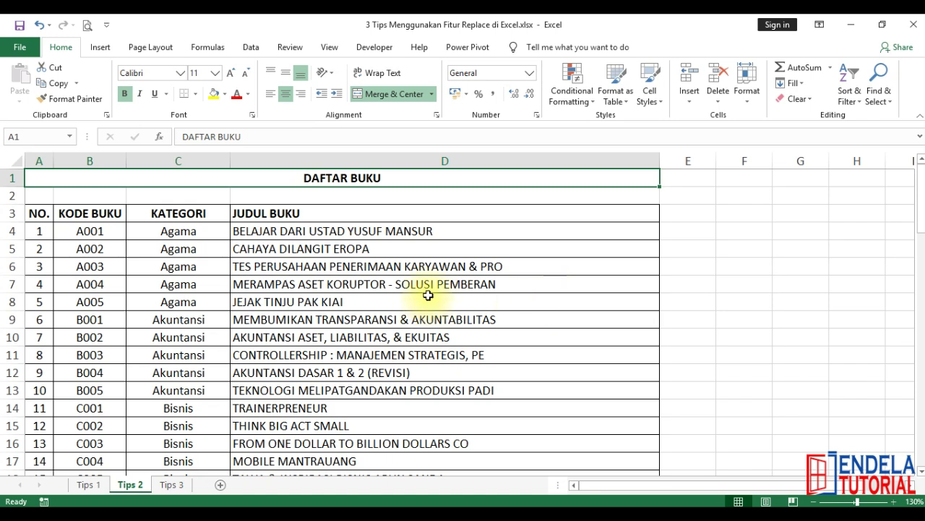
scroll(428, 296, "down", 5)
scroll(428, 296, "down", 2)
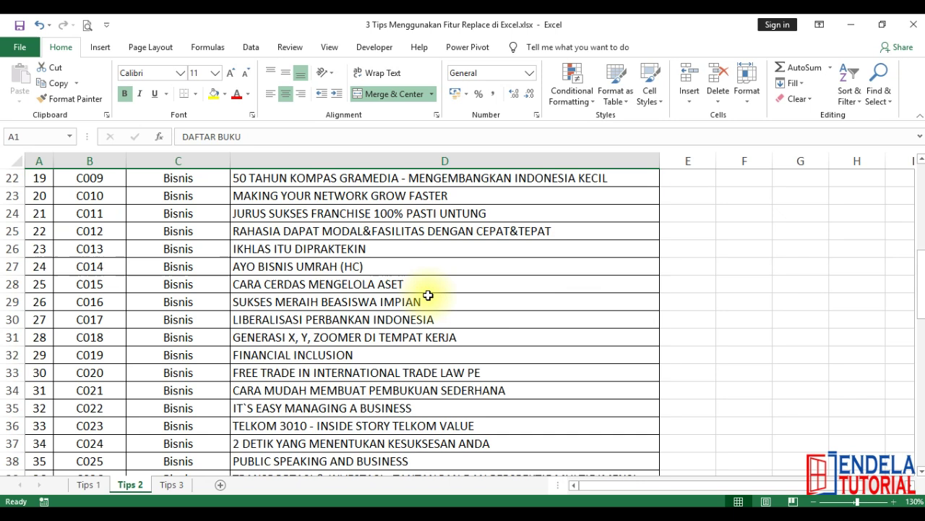
left_click(247, 284)
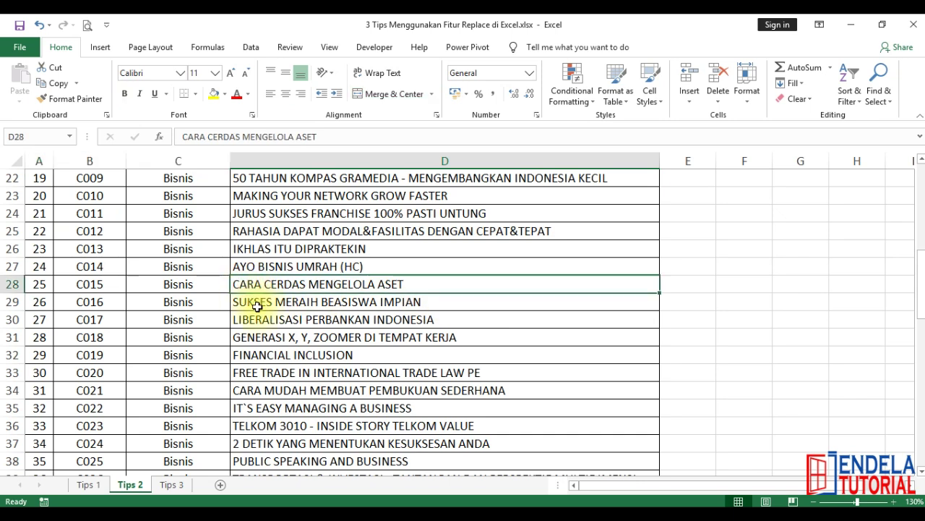
left_click(255, 390)
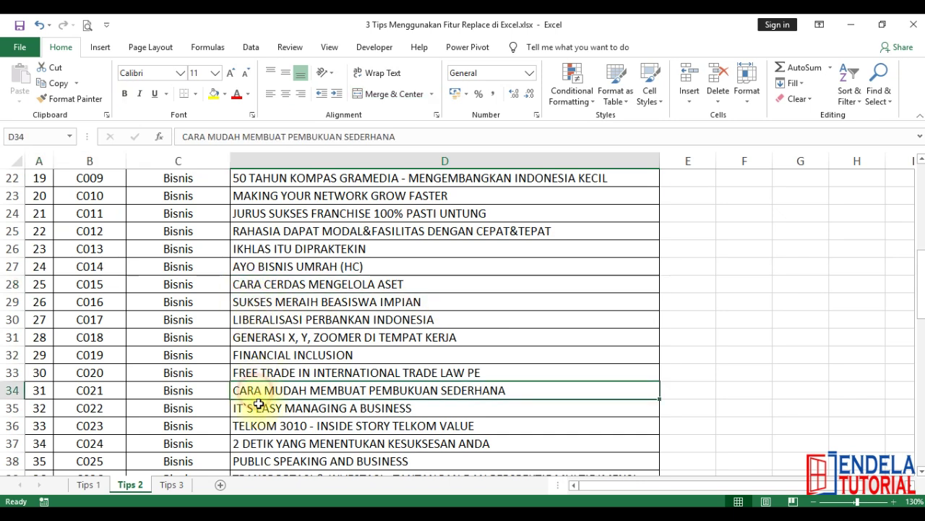
double_click(245, 390)
double_click(243, 391)
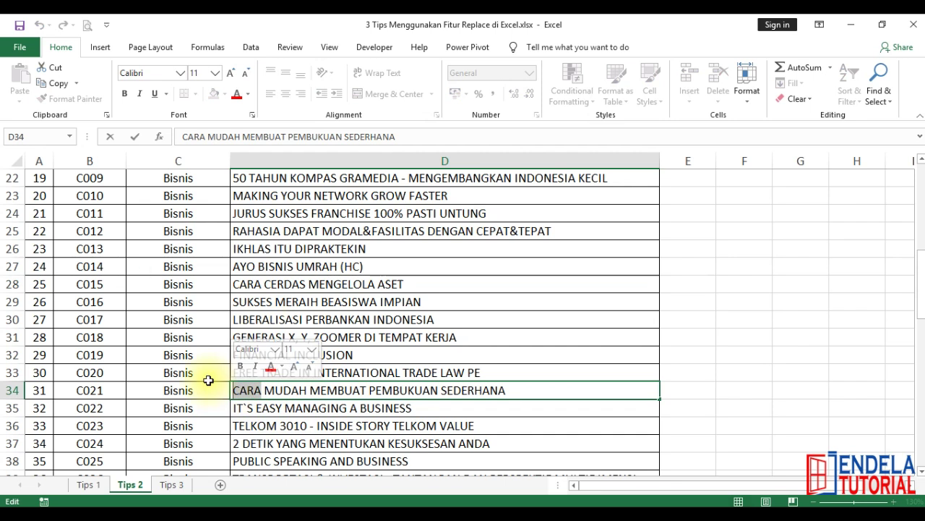
key("Return")
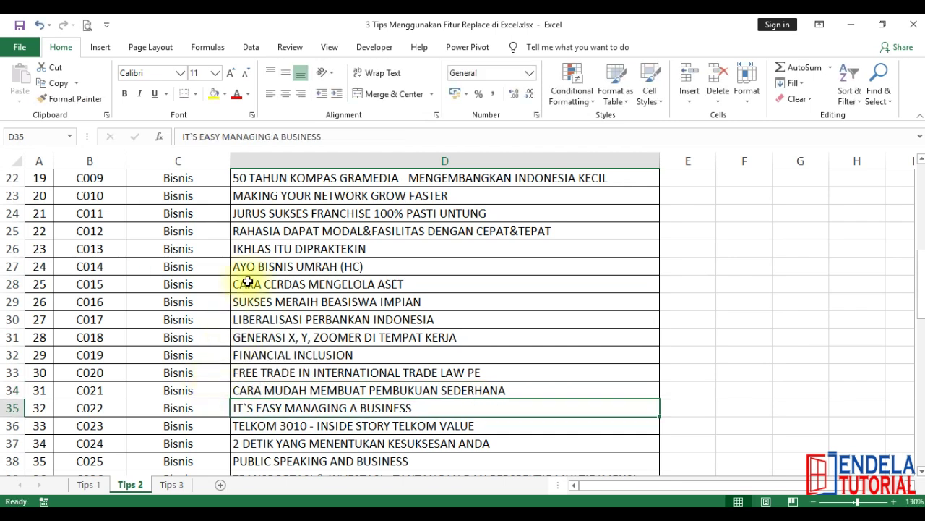
double_click(257, 283)
double_click(244, 283)
key("Return")
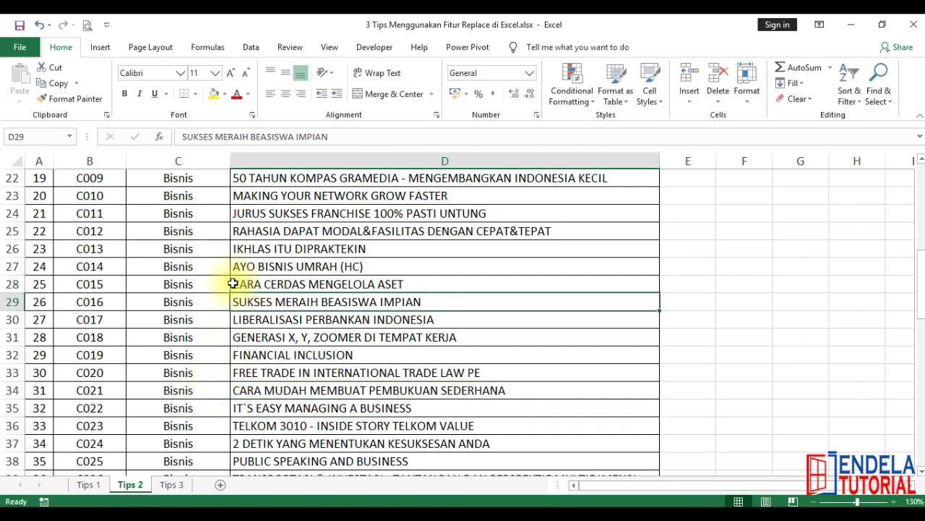
scroll(338, 295, "up", 3)
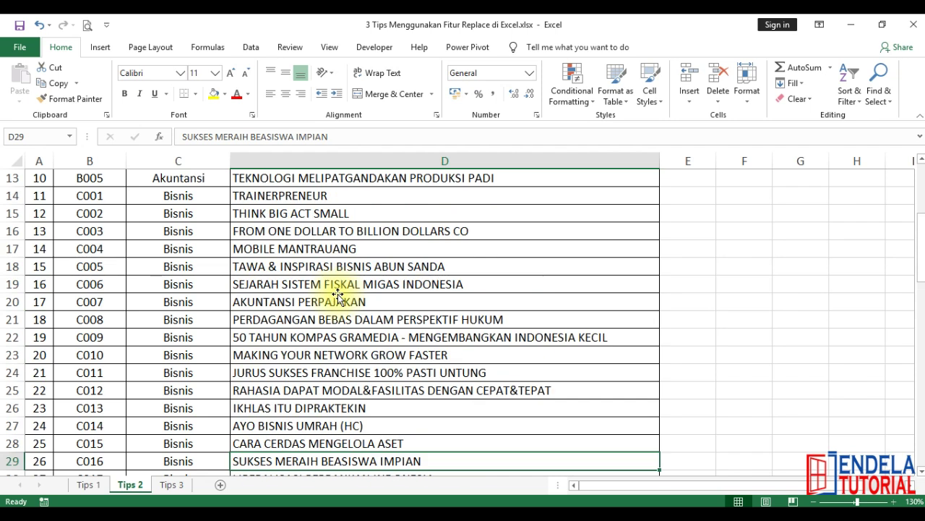
scroll(337, 293, "up", 4)
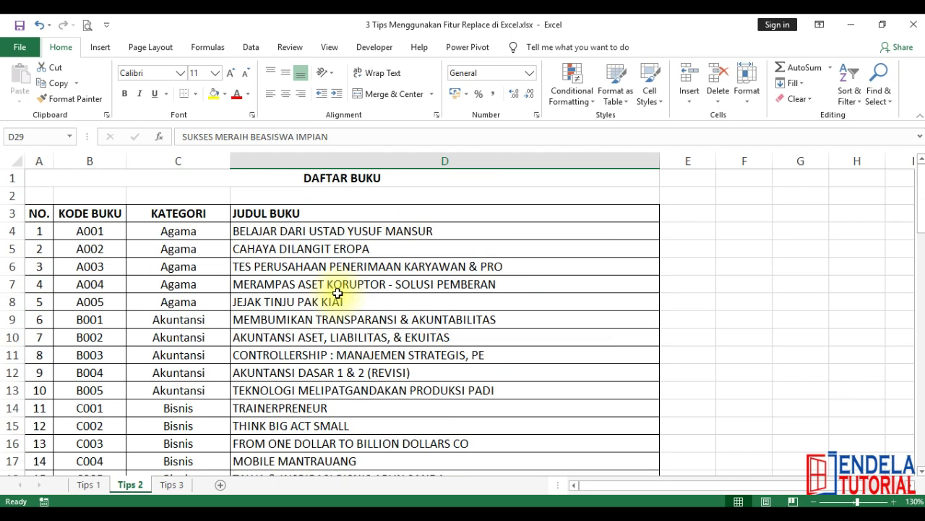
In column D, Replace All CARA with TEKNIK, updating 4 book titles
left_click(330, 266)
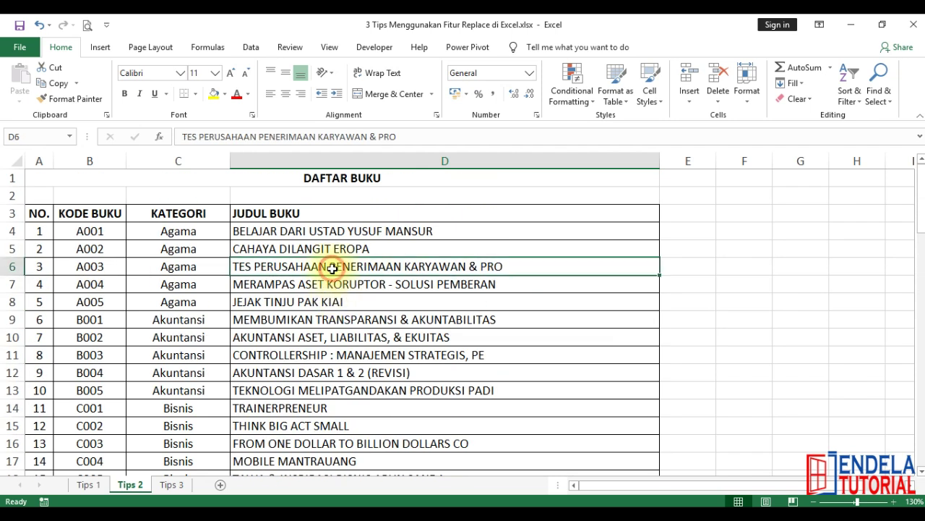
left_click(347, 157)
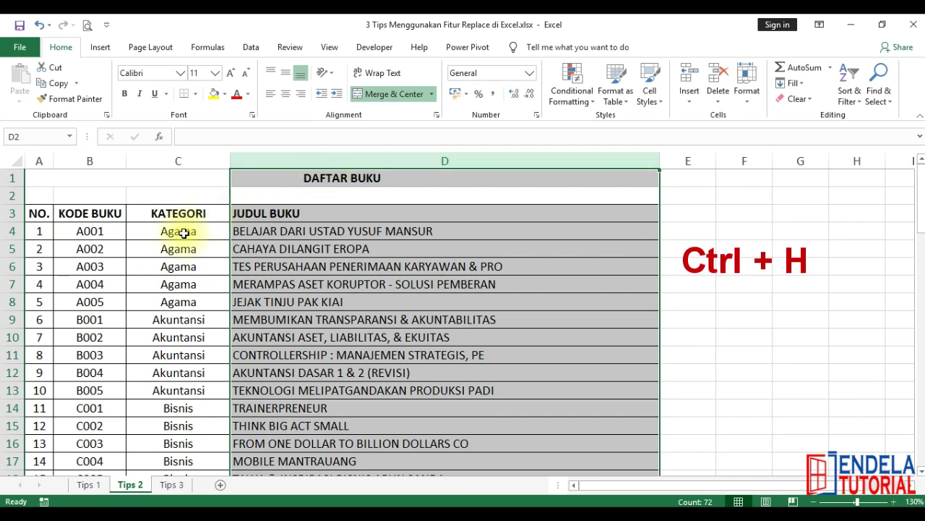
key("ctrl+h")
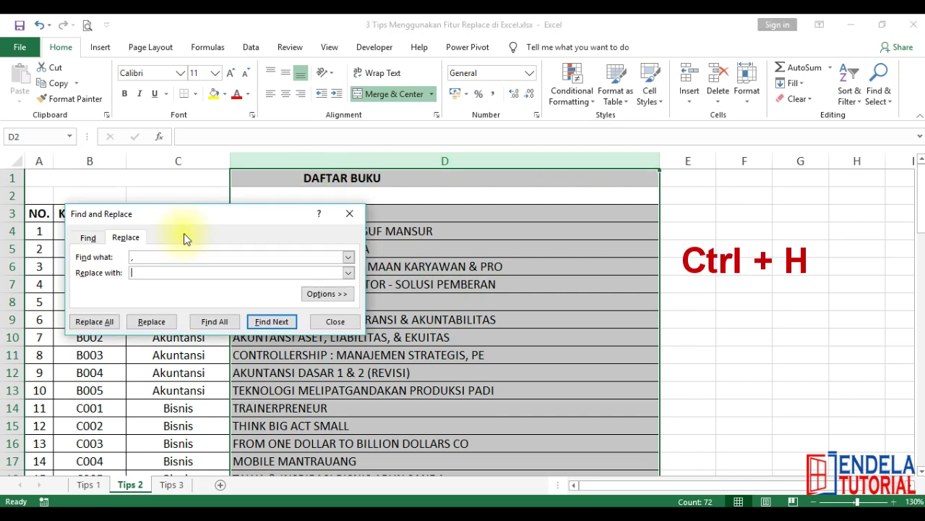
mouse_move(169, 213)
left_mouse_down()
mouse_move(322, 206)
mouse_move(187, 188)
left_mouse_up()
left_click(123, 232)
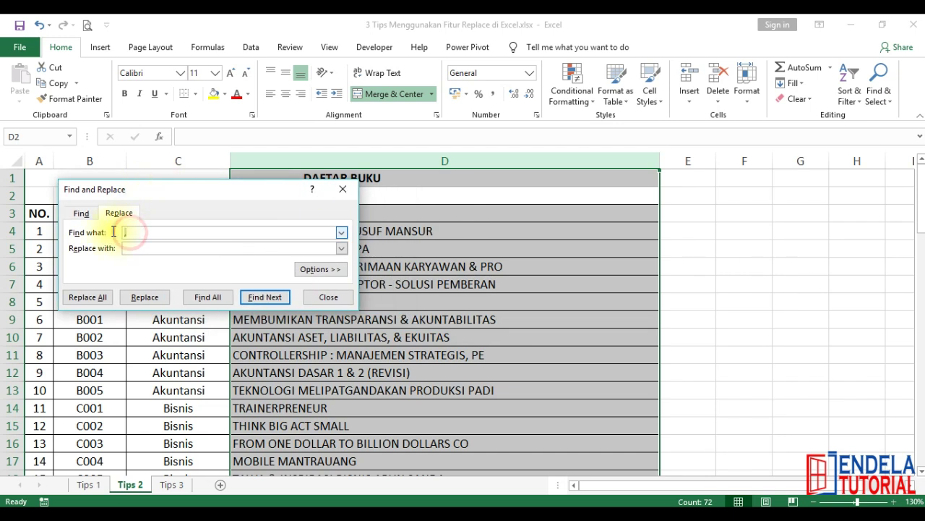
type("c")
type("CARA")
left_click(144, 253)
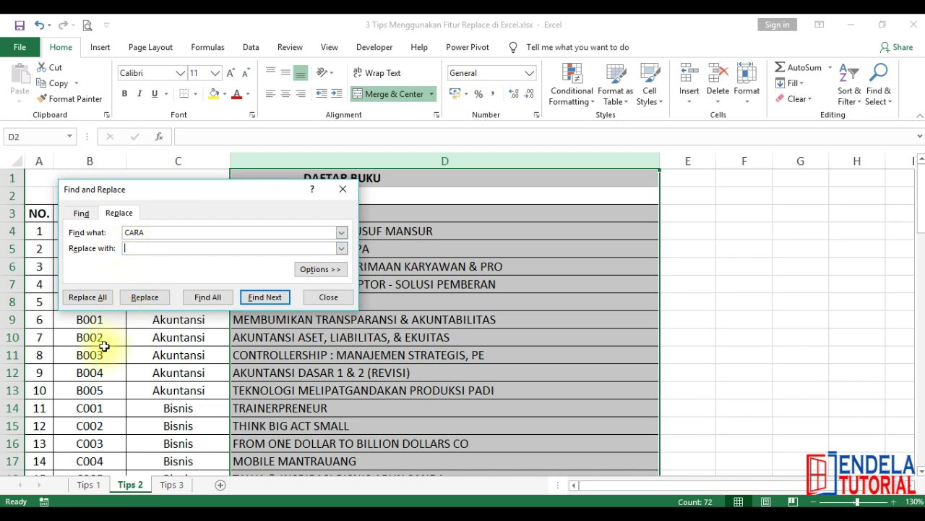
type("TEKNIK")
left_click(82, 299)
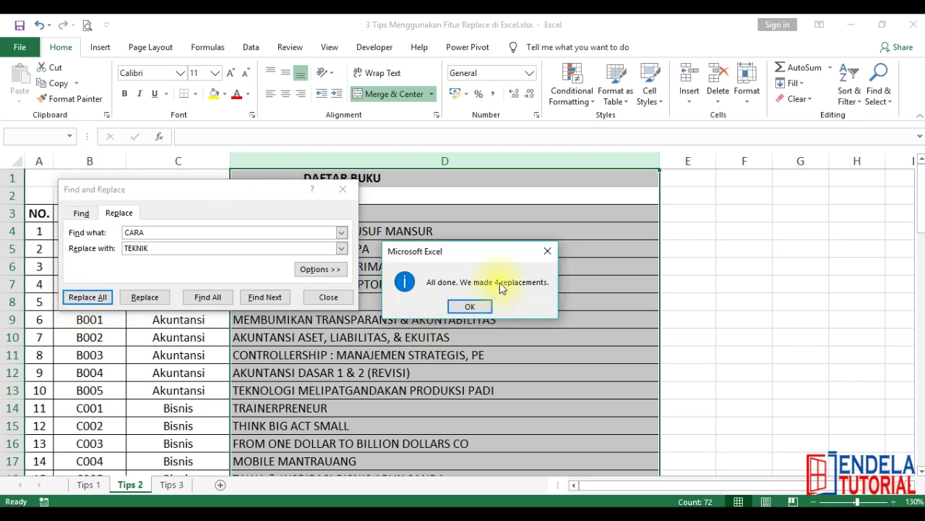
left_click(470, 306)
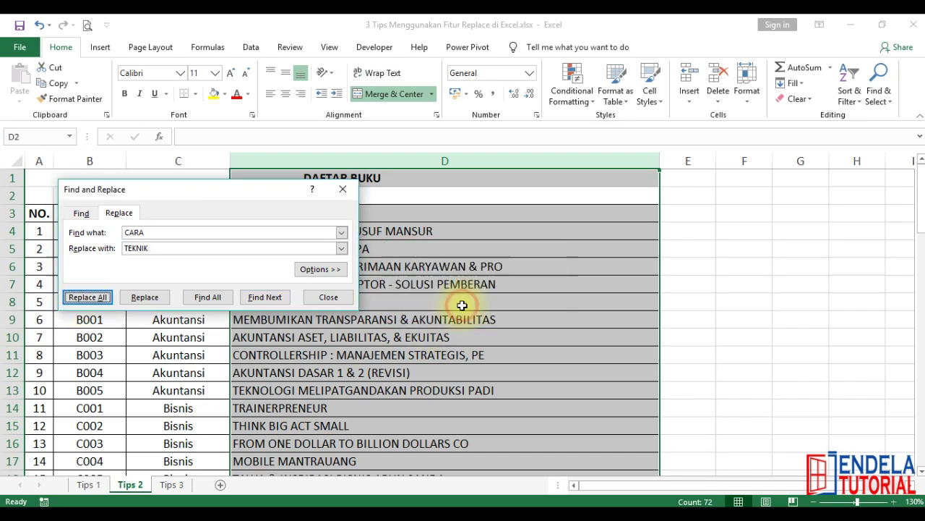
left_click(319, 302)
left_click(318, 301)
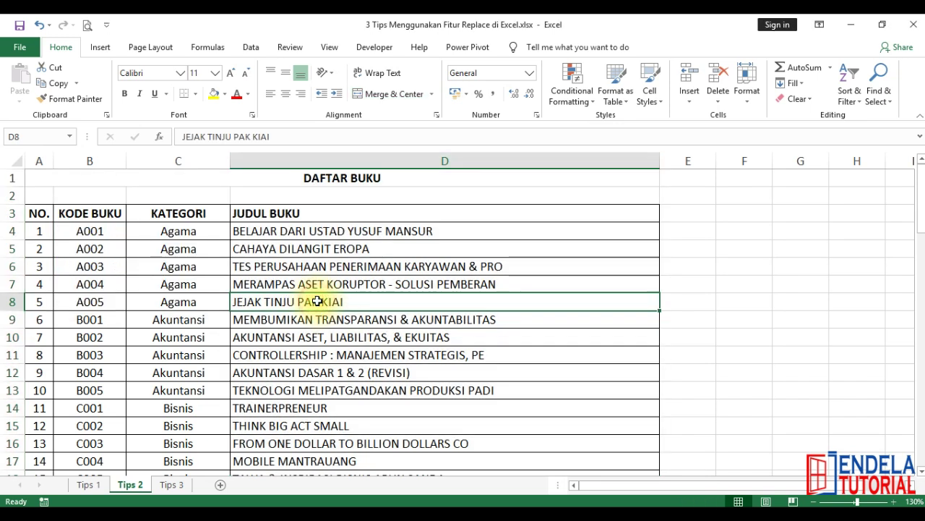
scroll(318, 301, "down", 2)
scroll(318, 301, "down", 1)
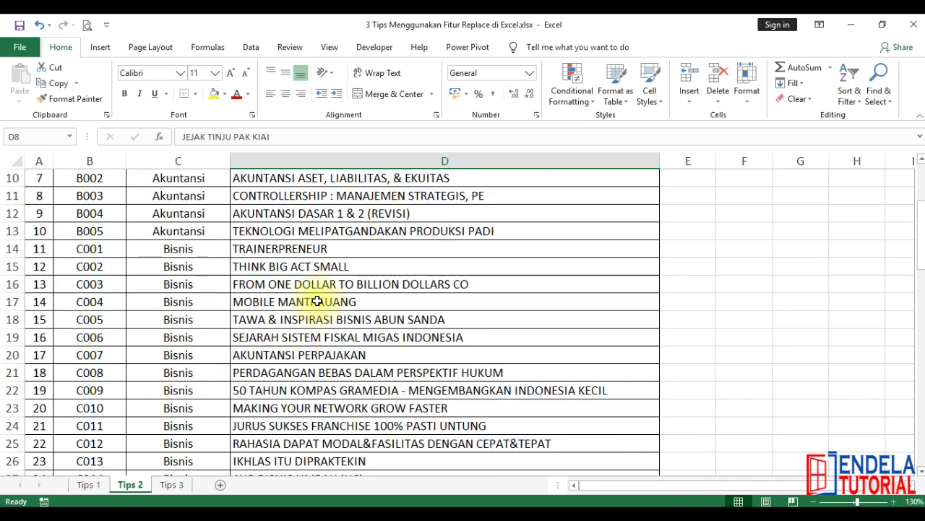
scroll(317, 301, "down", 2)
left_click(259, 389)
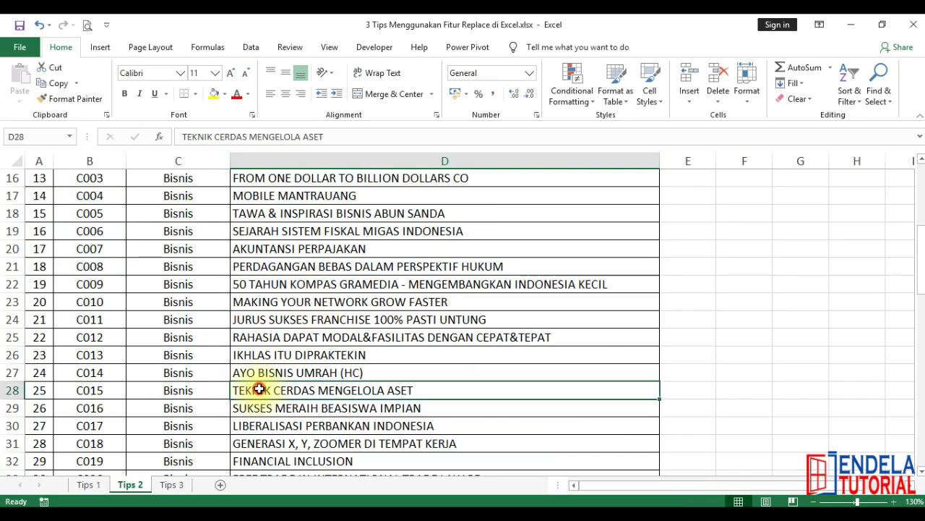
double_click(259, 389)
left_click_drag(270, 390, 233, 391)
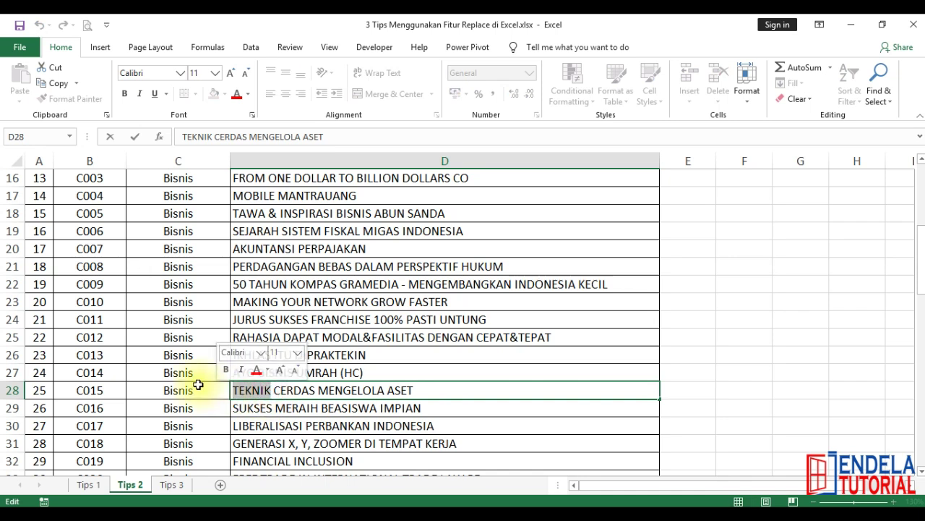
key("Return")
scroll(299, 315, "down", 3)
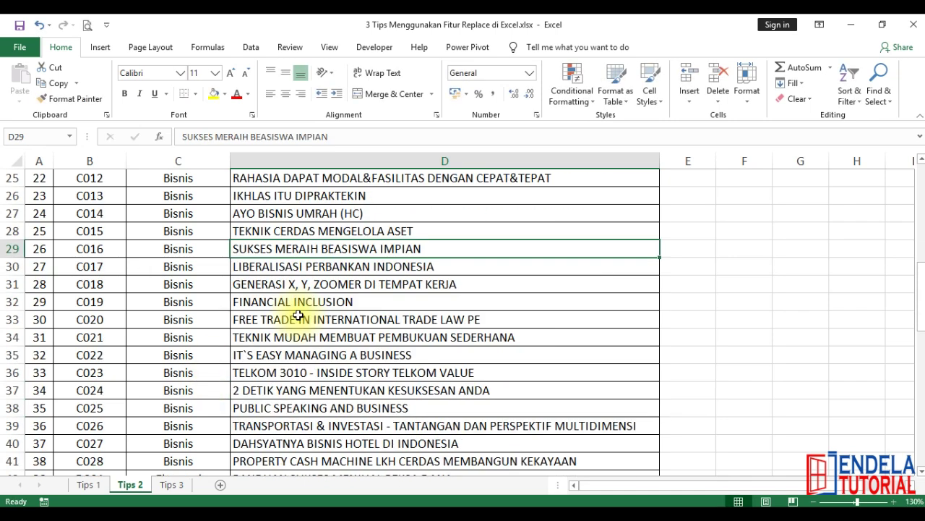
double_click(257, 337)
left_click_drag(271, 337, 200, 334)
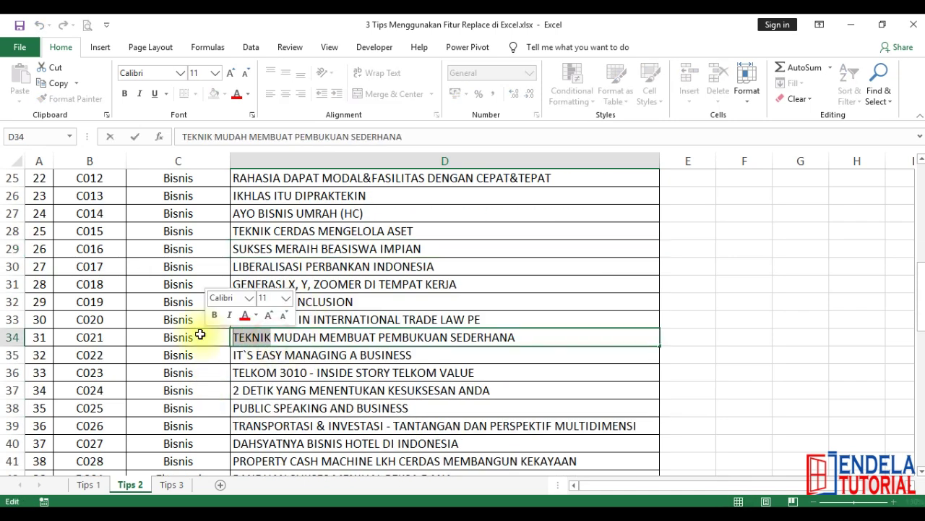
key("Return")
scroll(324, 304, "up", 5)
scroll(323, 308, "up", 3)
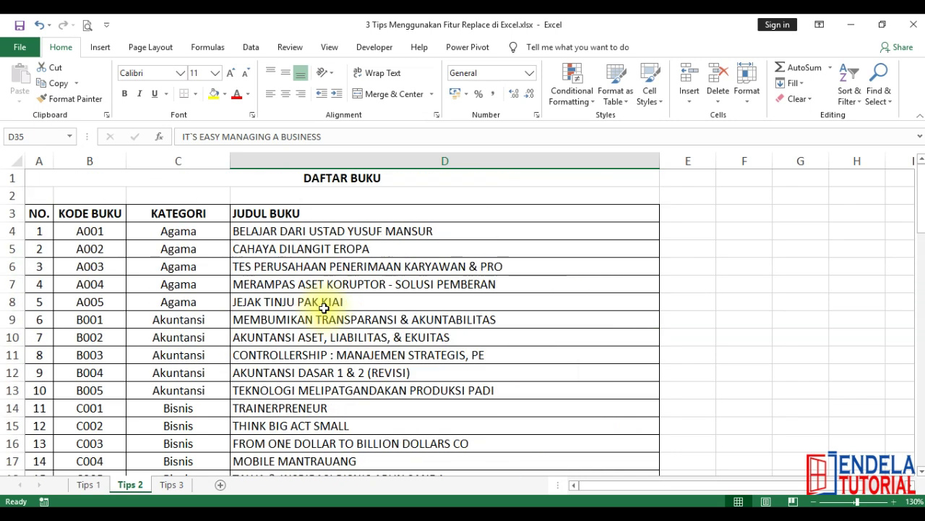
left_click(340, 178)
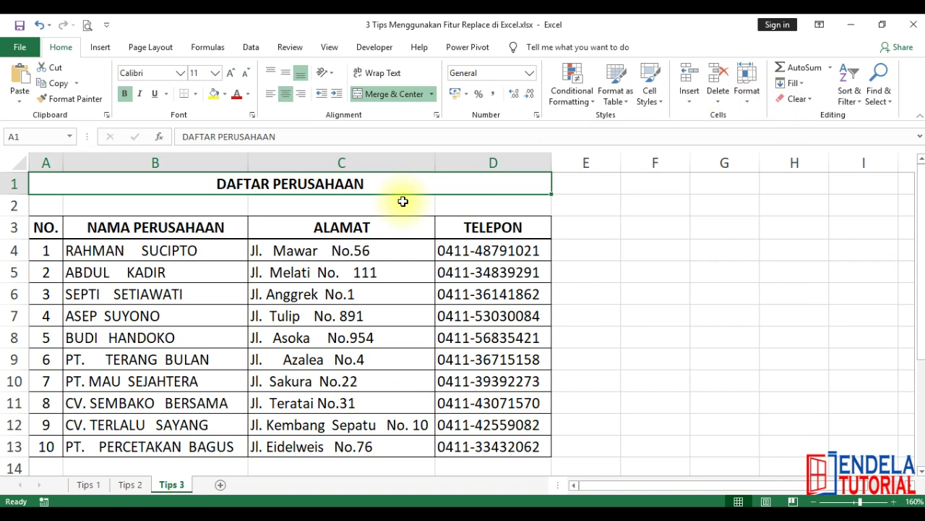
Inspect the repeated spaces in company names B4, B6, B8, B9, address C8 and phone D7
left_click(201, 291)
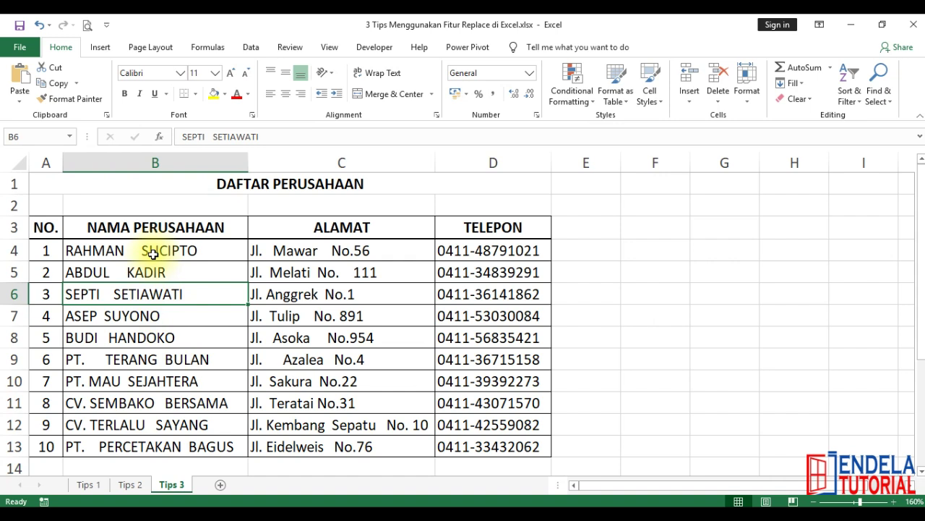
left_click(125, 360)
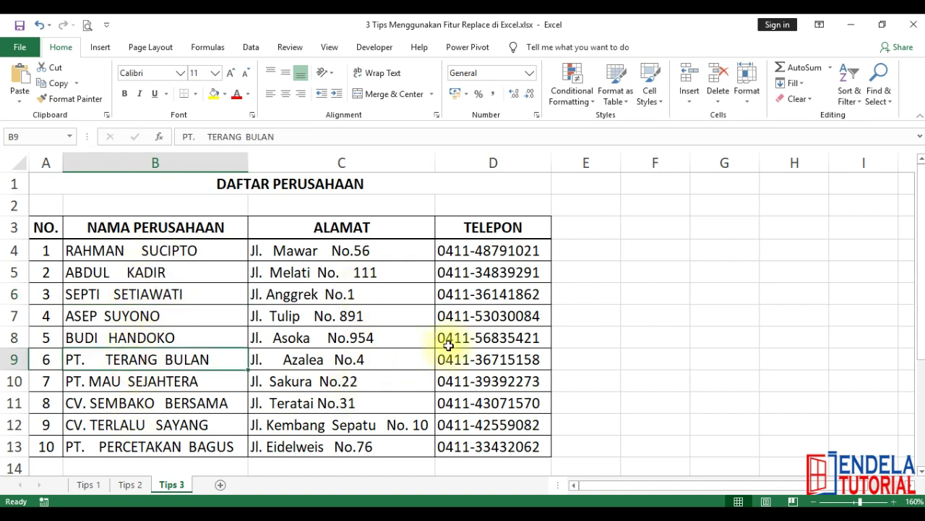
left_click(472, 316)
left_click(323, 344)
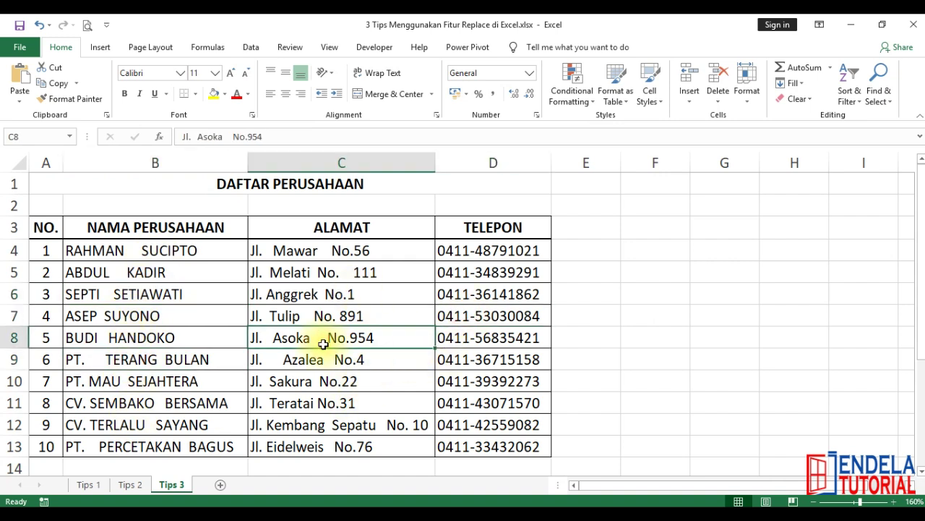
left_click(206, 250)
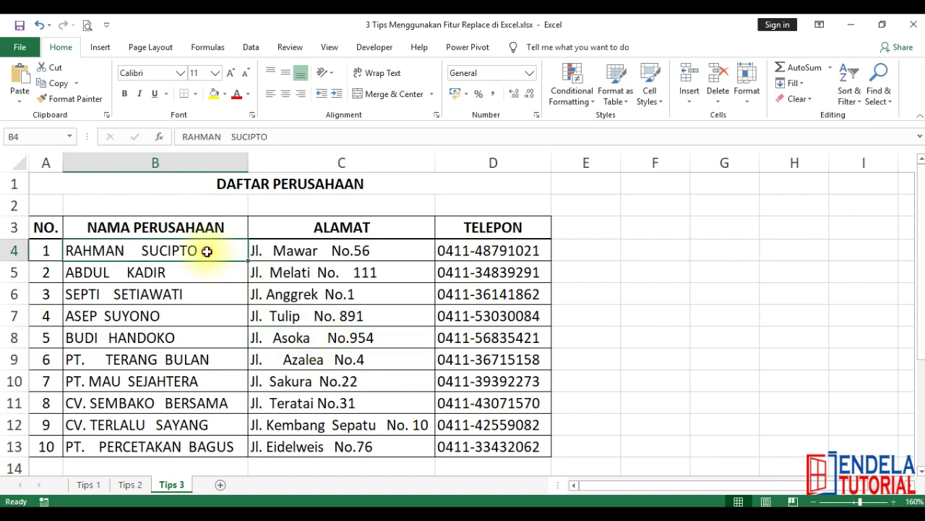
left_click(215, 339)
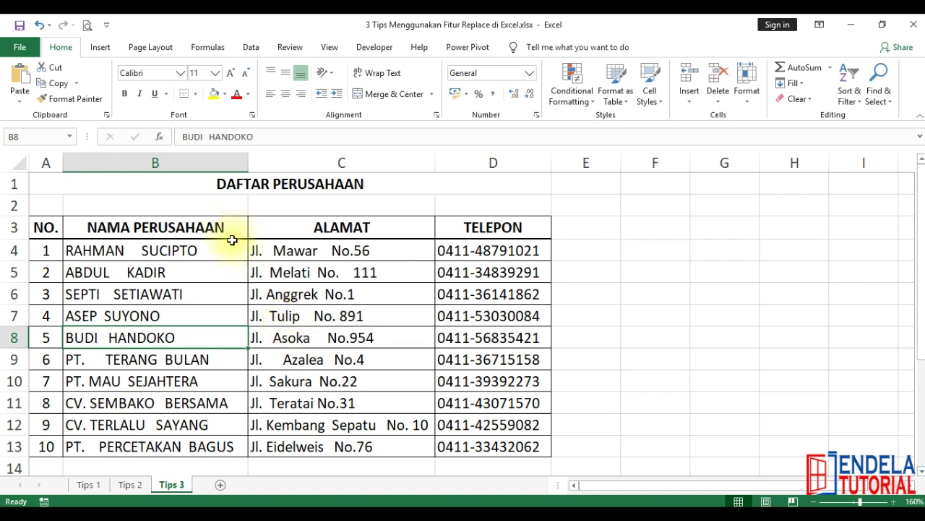
left_click(220, 184)
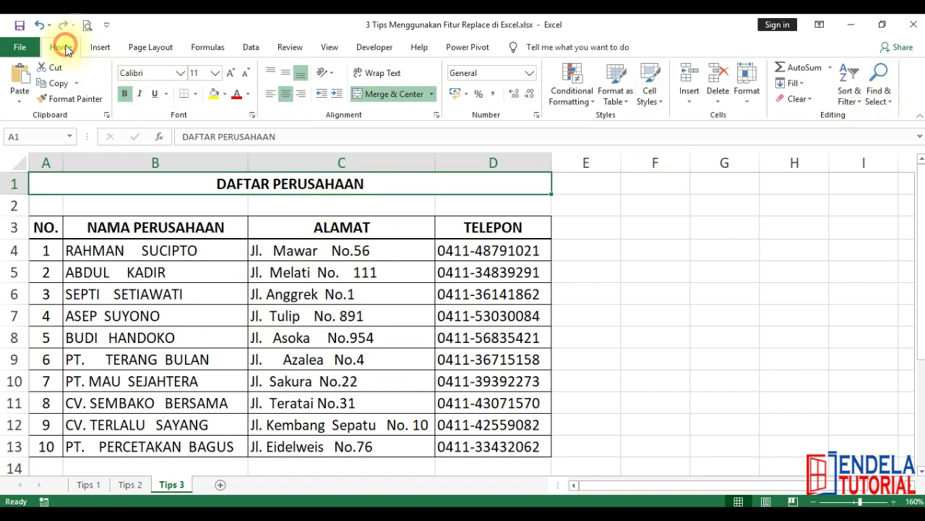
Open Replace from Find & Select and move the dialog off the table
left_click(880, 85)
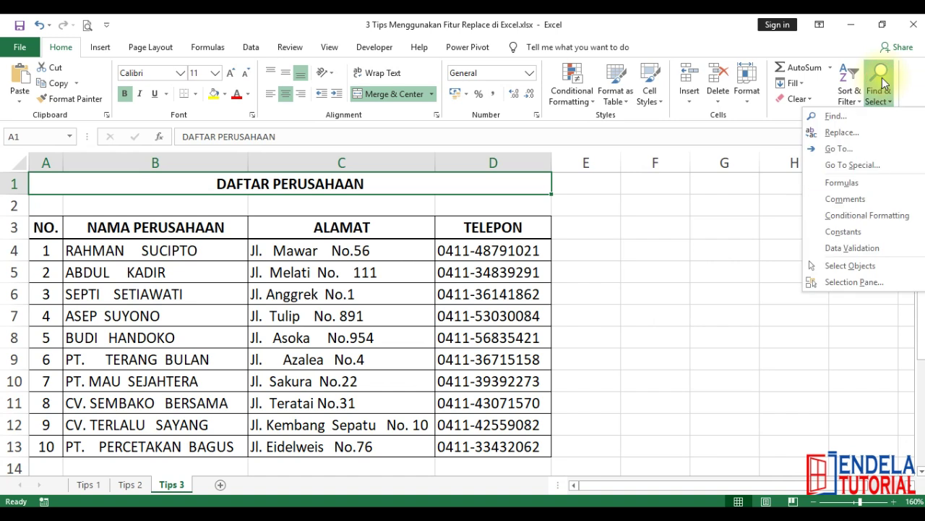
left_click(861, 135)
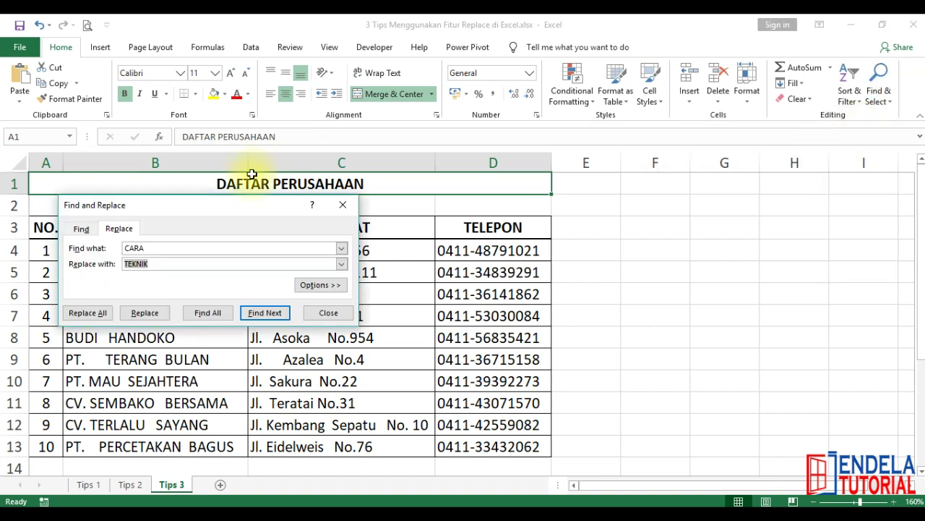
mouse_move(226, 207)
left_mouse_down()
mouse_move(692, 248)
mouse_move(719, 216)
left_mouse_up()
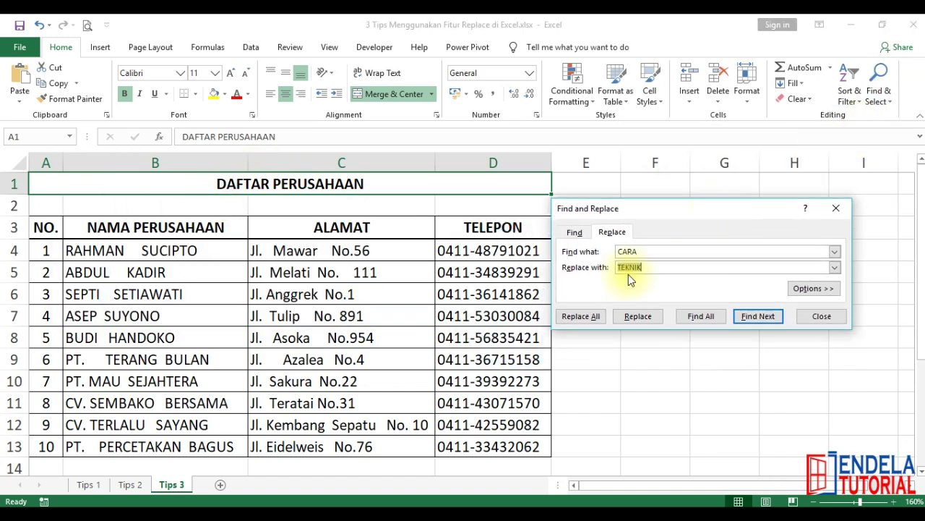
Clear CARA from Find what and TEKNIK from Replace with
double_click(647, 249)
key("BackSpace")
left_click(664, 265)
left_click(635, 247)
left_click_drag(659, 267, 584, 271)
key("BackSpace")
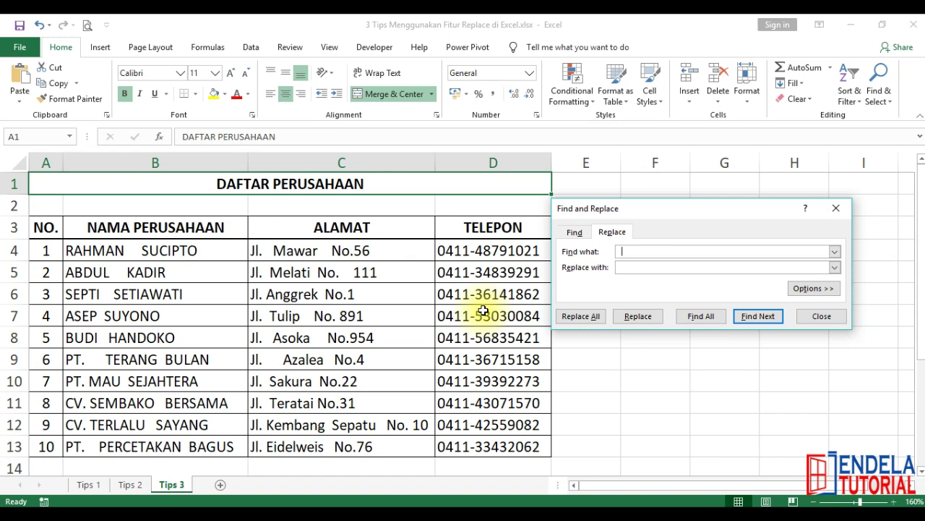
left_click(621, 266)
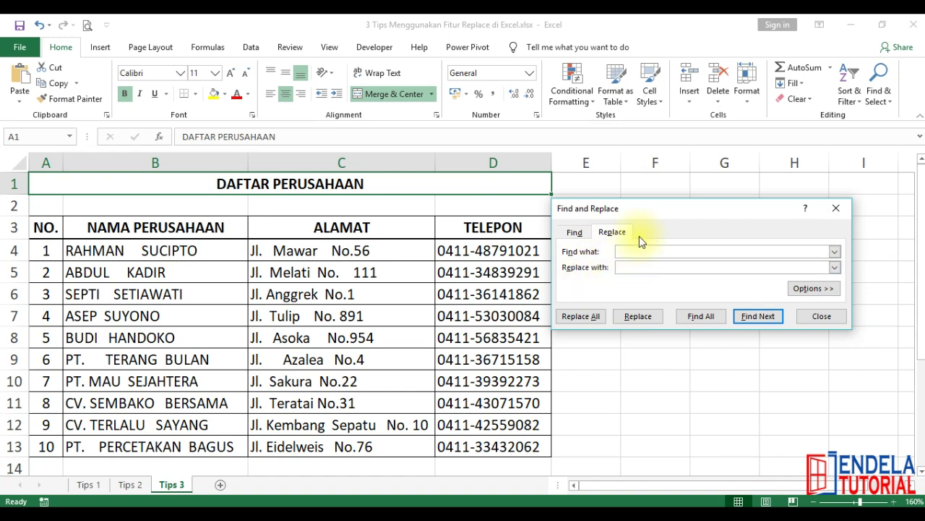
left_click_drag(640, 211, 653, 198)
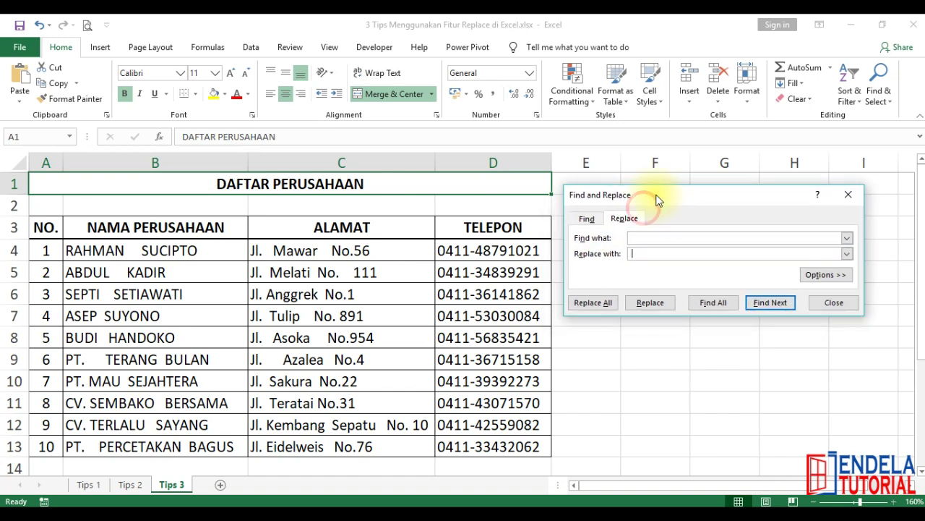
Run Replace All three times to collapse repeated spaces (42, 18, then 5 replacements)
left_click(600, 303)
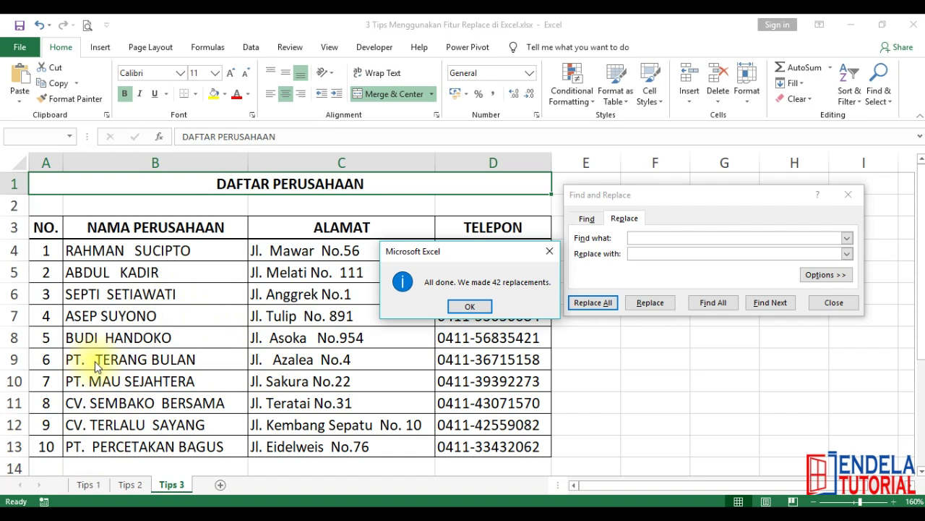
left_click(466, 309)
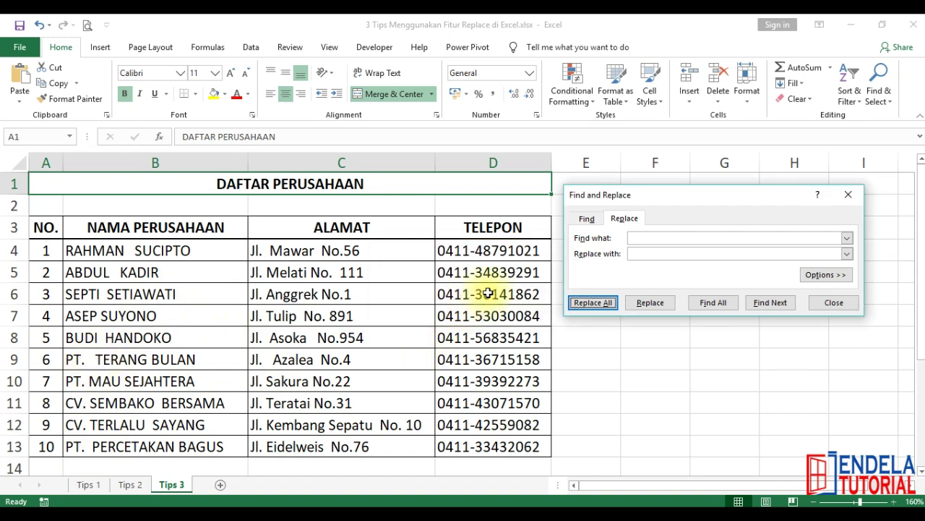
left_click(586, 302)
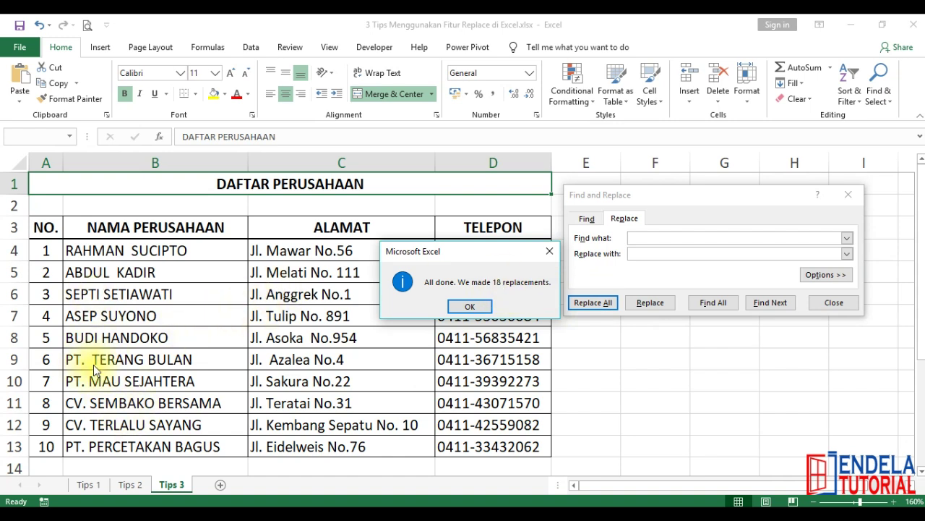
left_click(470, 306)
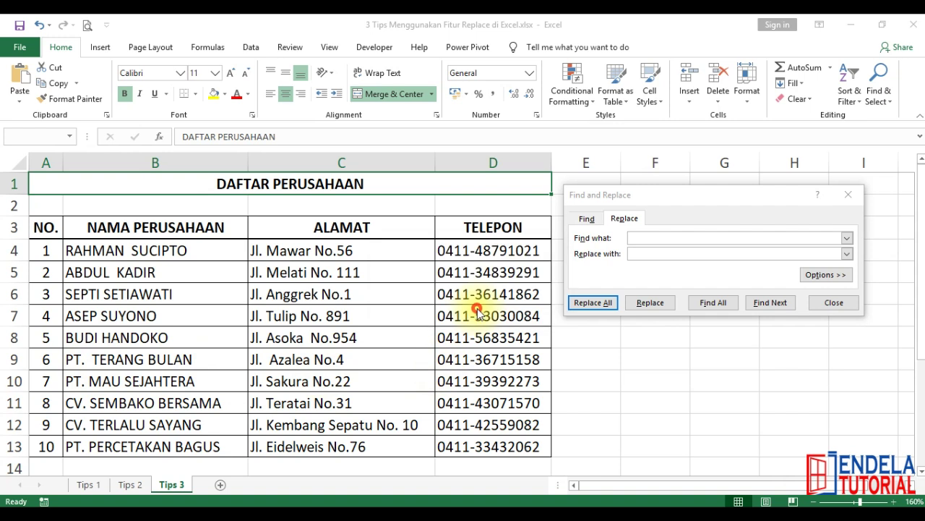
left_click(600, 304)
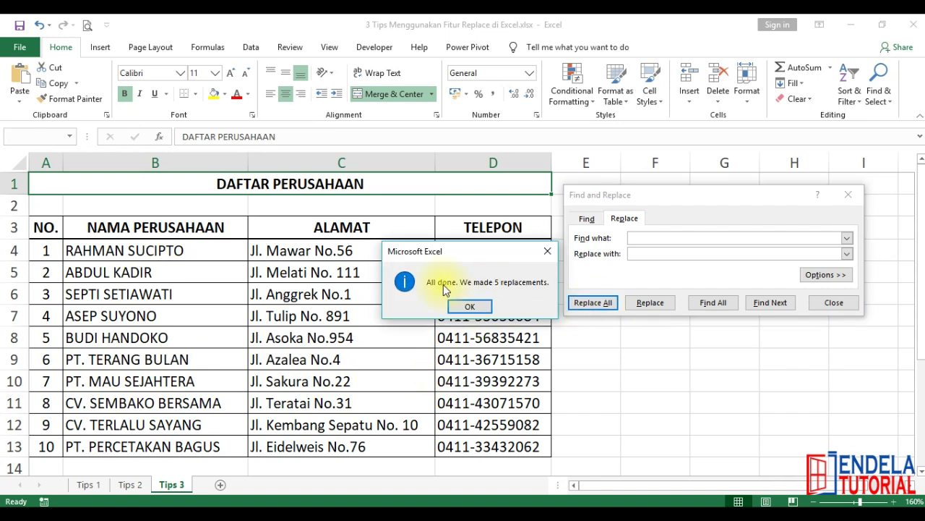
left_click(471, 306)
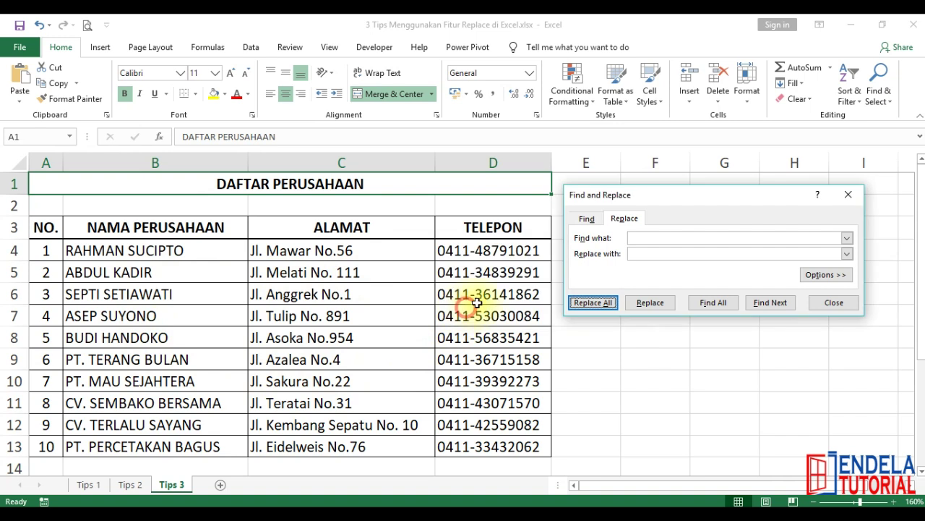
Confirm no repeated spaces remain, close Find and Replace, and check the cleaned name in B6
left_click(589, 304)
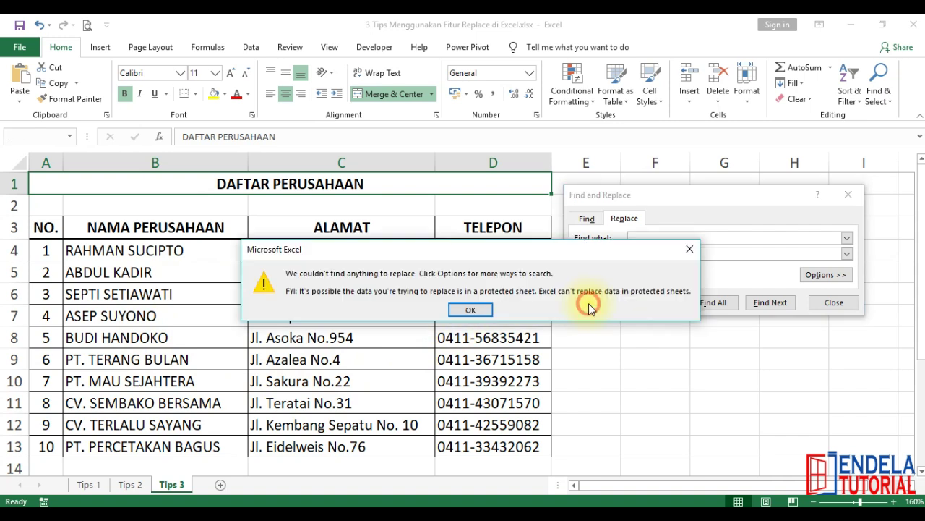
left_click_drag(430, 249, 344, 156)
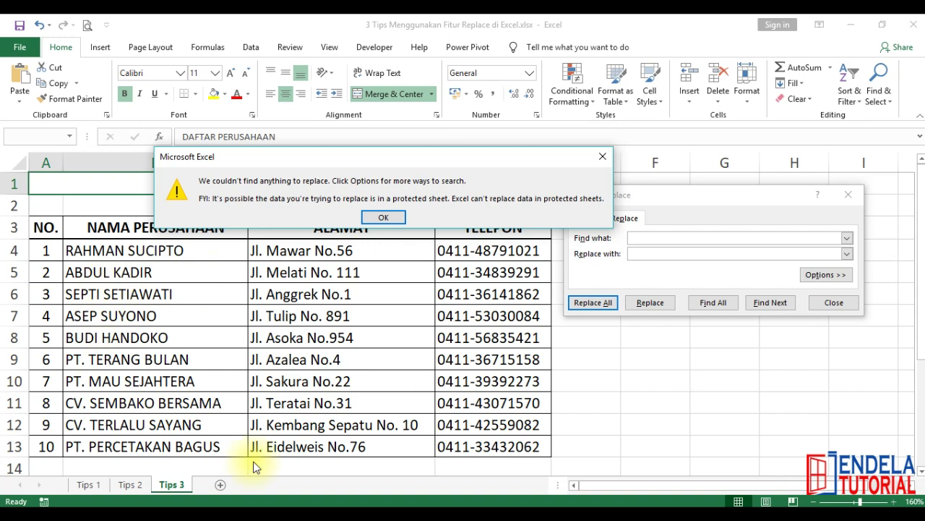
left_click(392, 217)
left_click(575, 301)
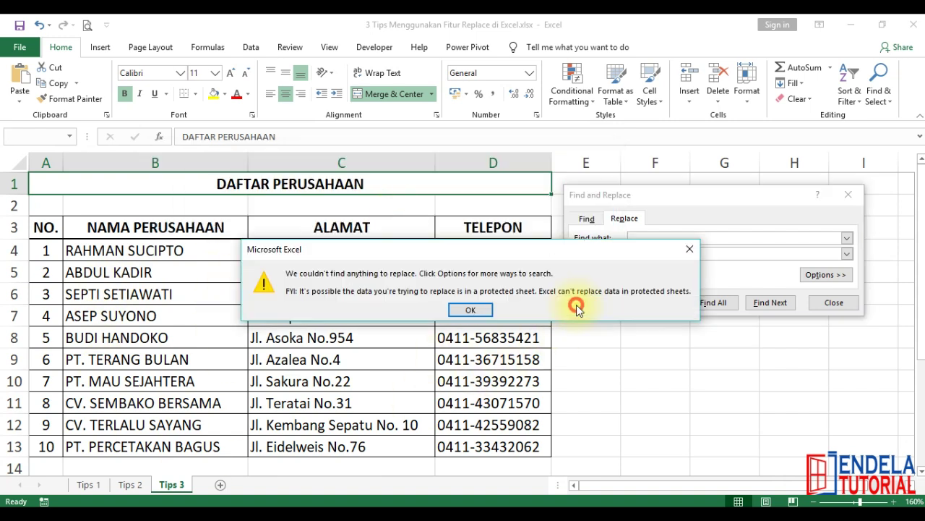
left_click_drag(408, 260, 280, 189)
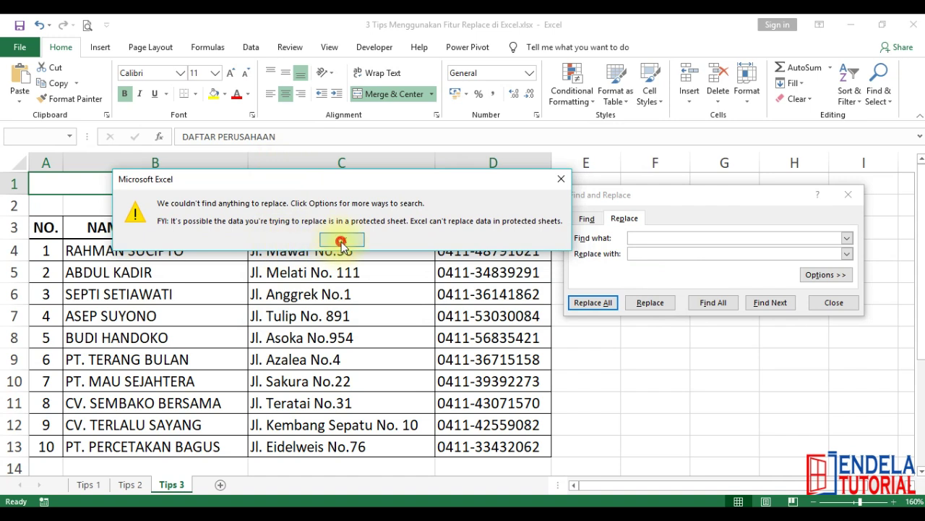
left_click(341, 241)
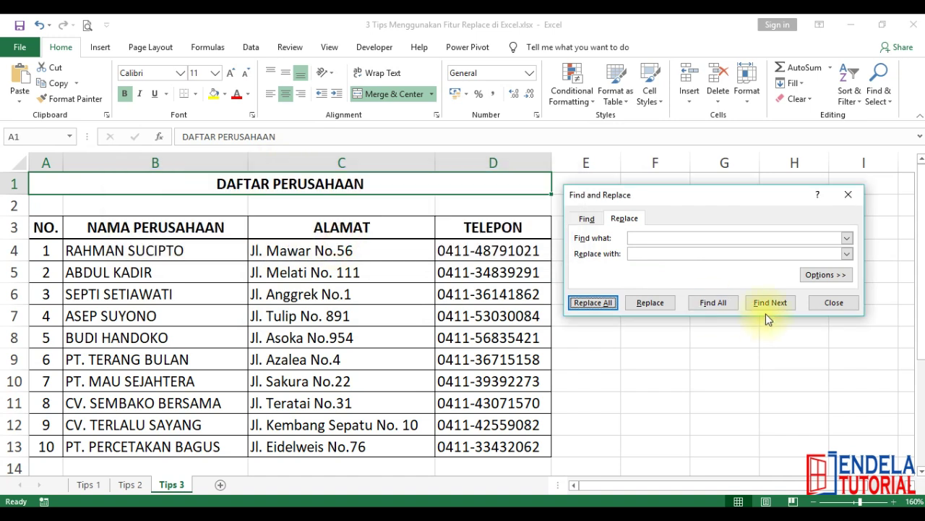
left_click(832, 304)
left_click(236, 299)
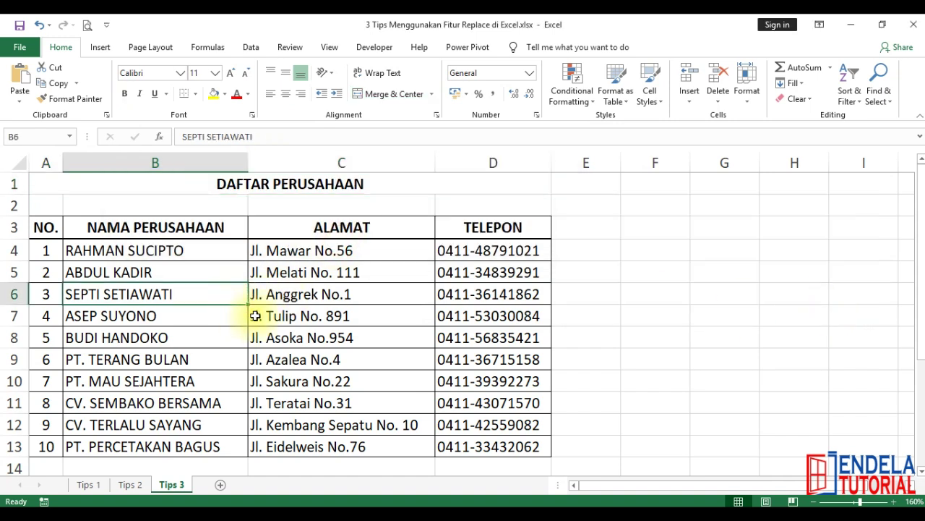
scroll(337, 315, "down", 2)
scroll(336, 318, "up", 2)
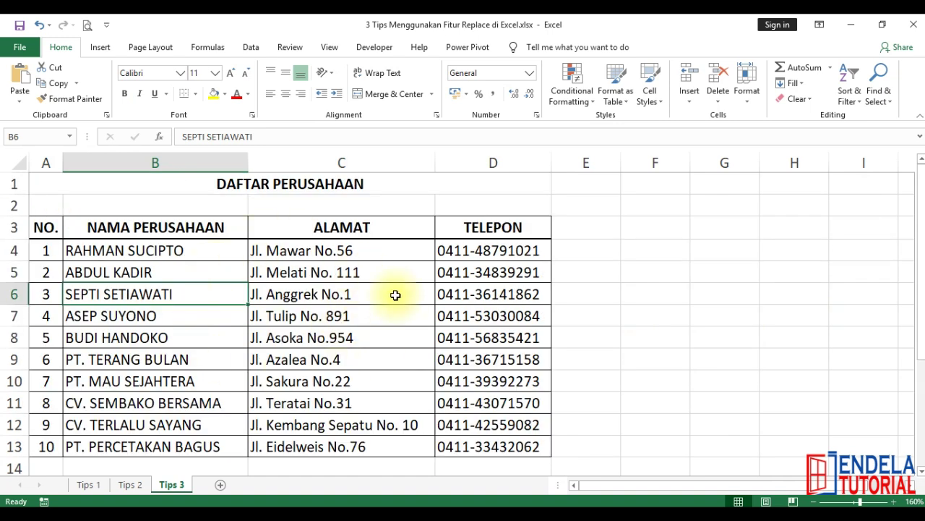
left_click(304, 187)
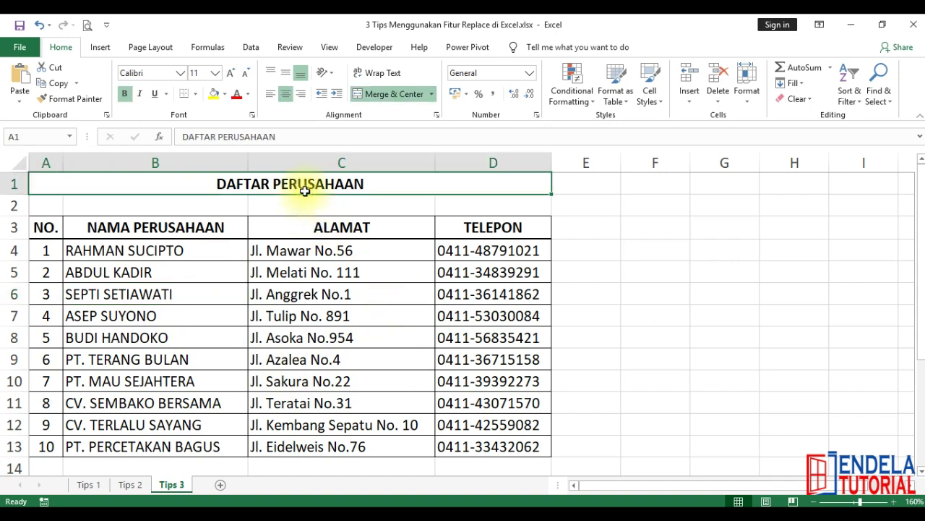